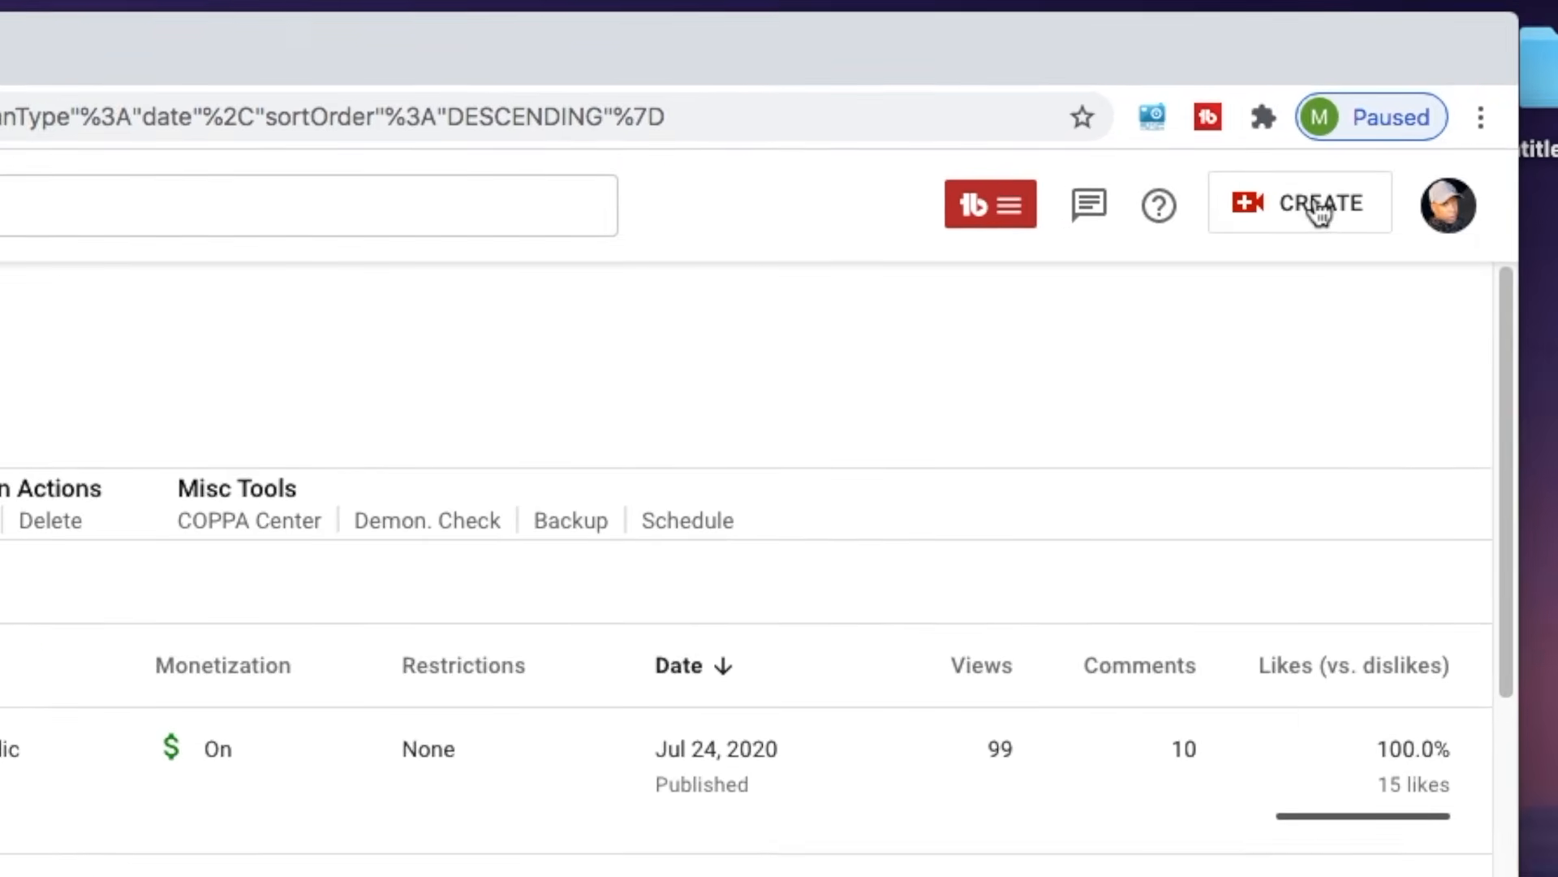
# - Search Google for "google drive", open the Google Drive result and go to My Drive
pyautogui.click(1326, 197)
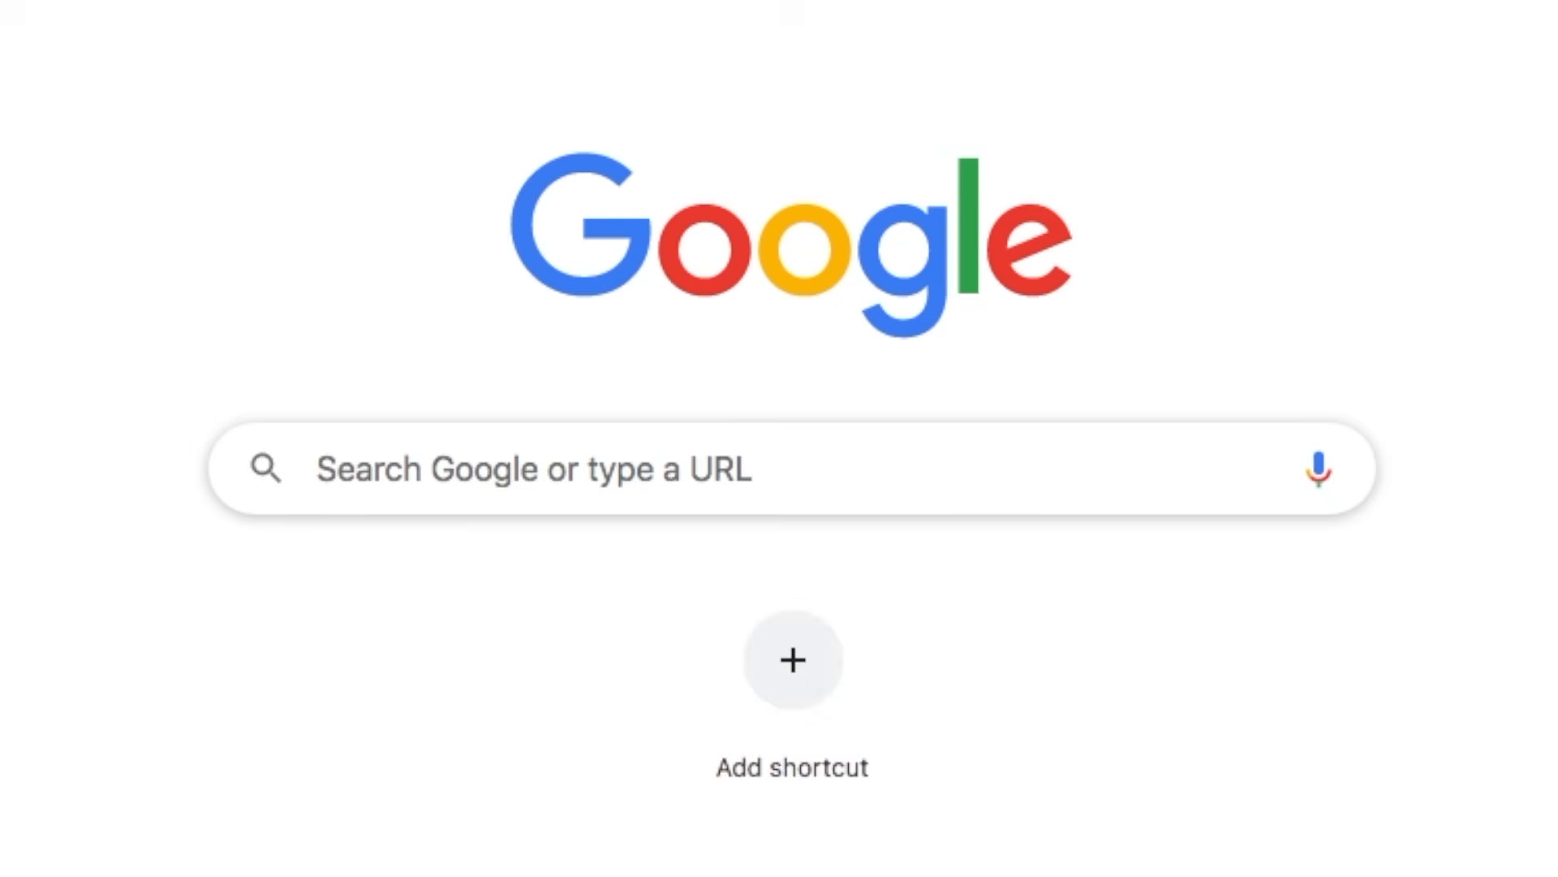
pyautogui.click(116, 190)
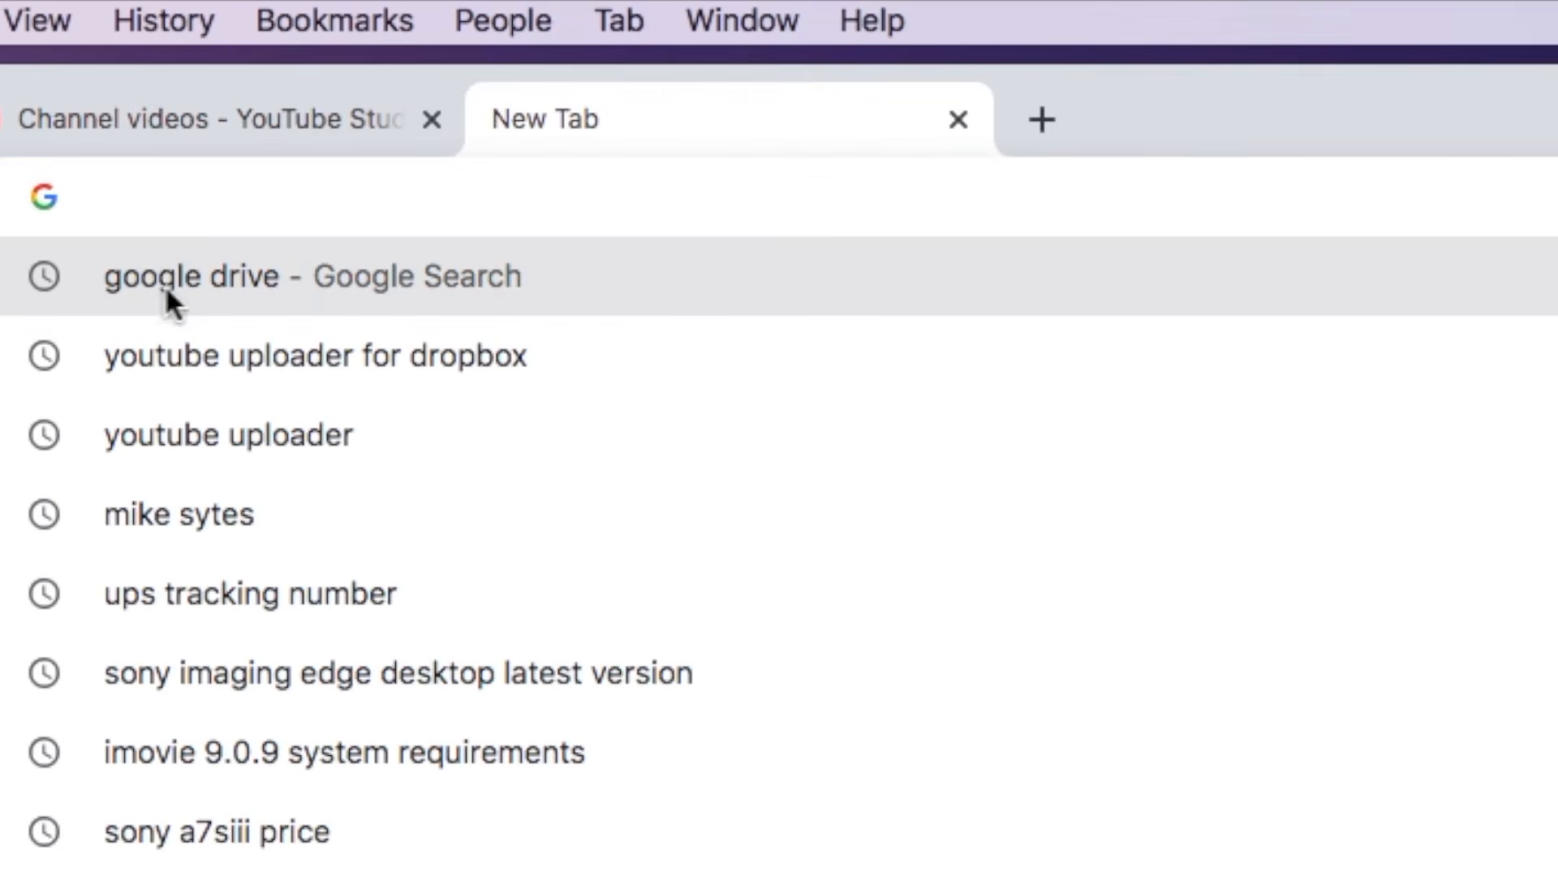
pyautogui.click(233, 269)
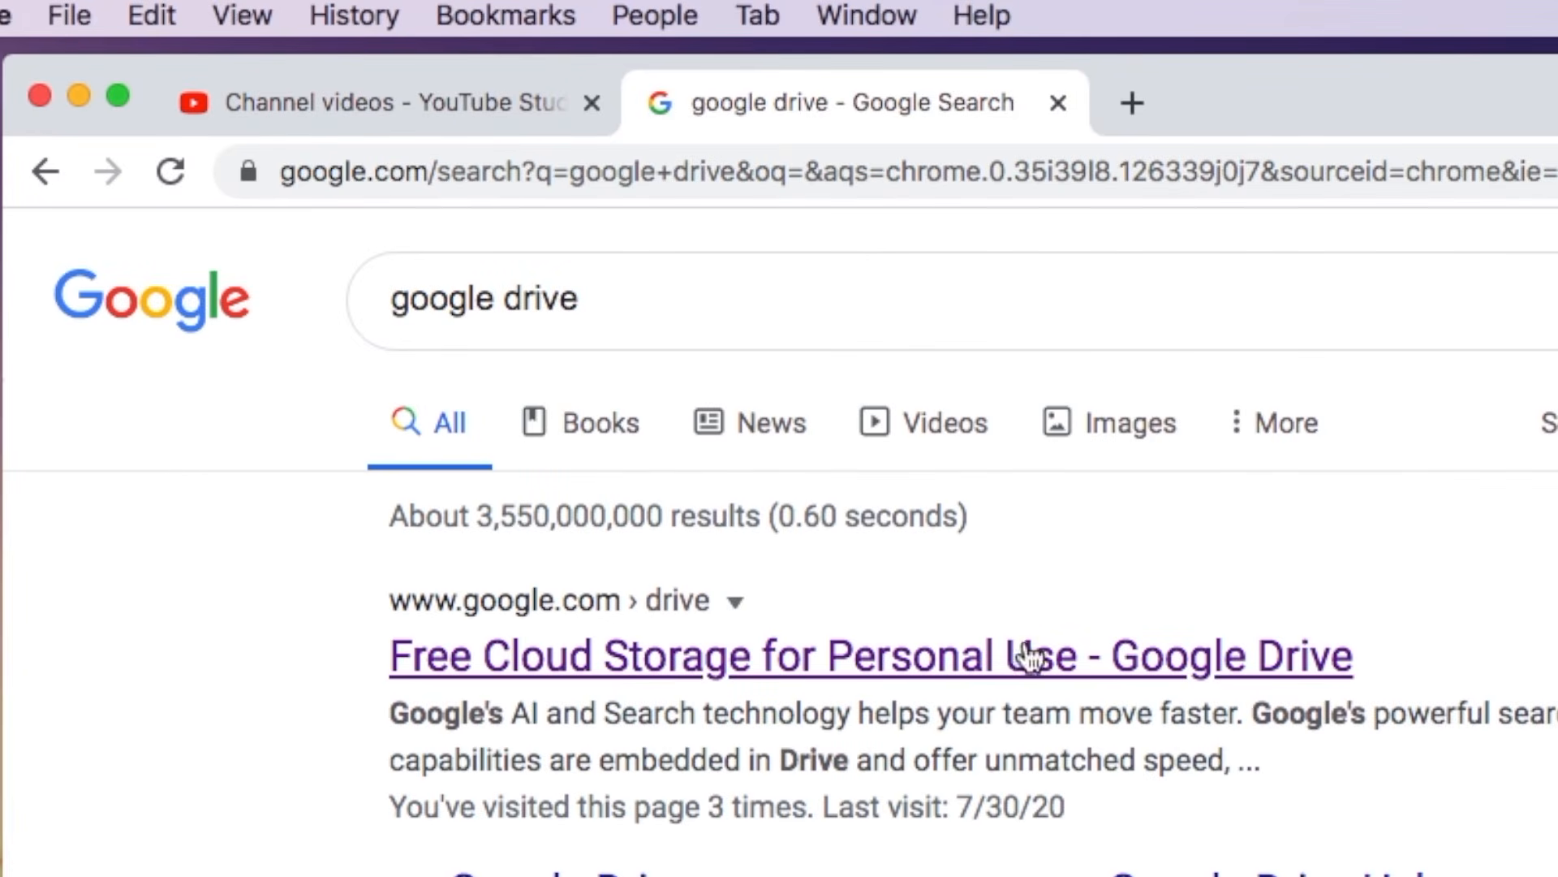
pyautogui.click(741, 679)
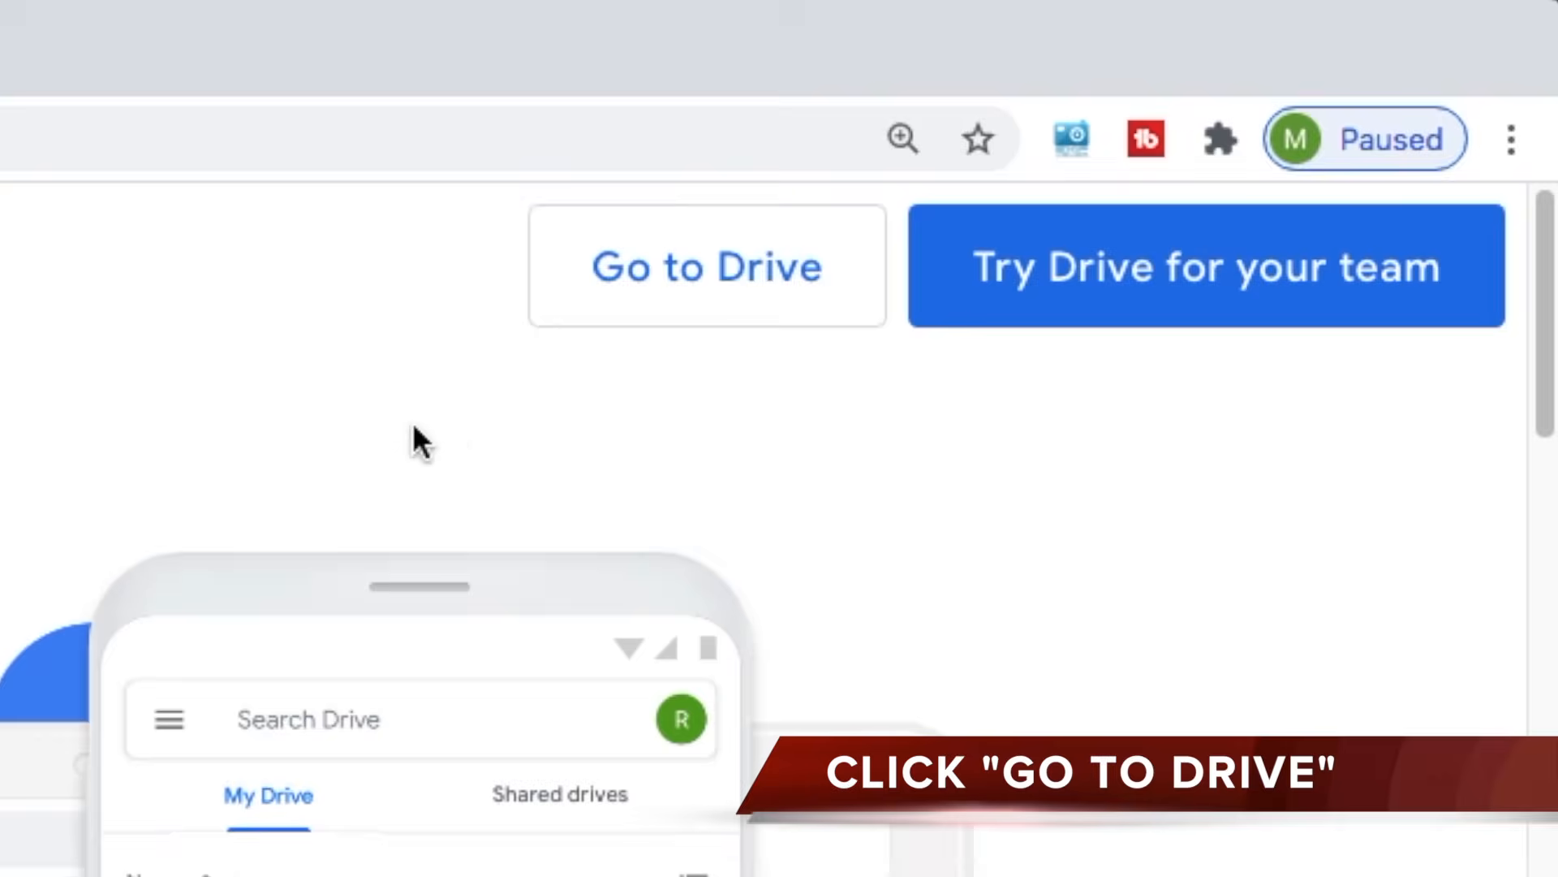
pyautogui.click(708, 258)
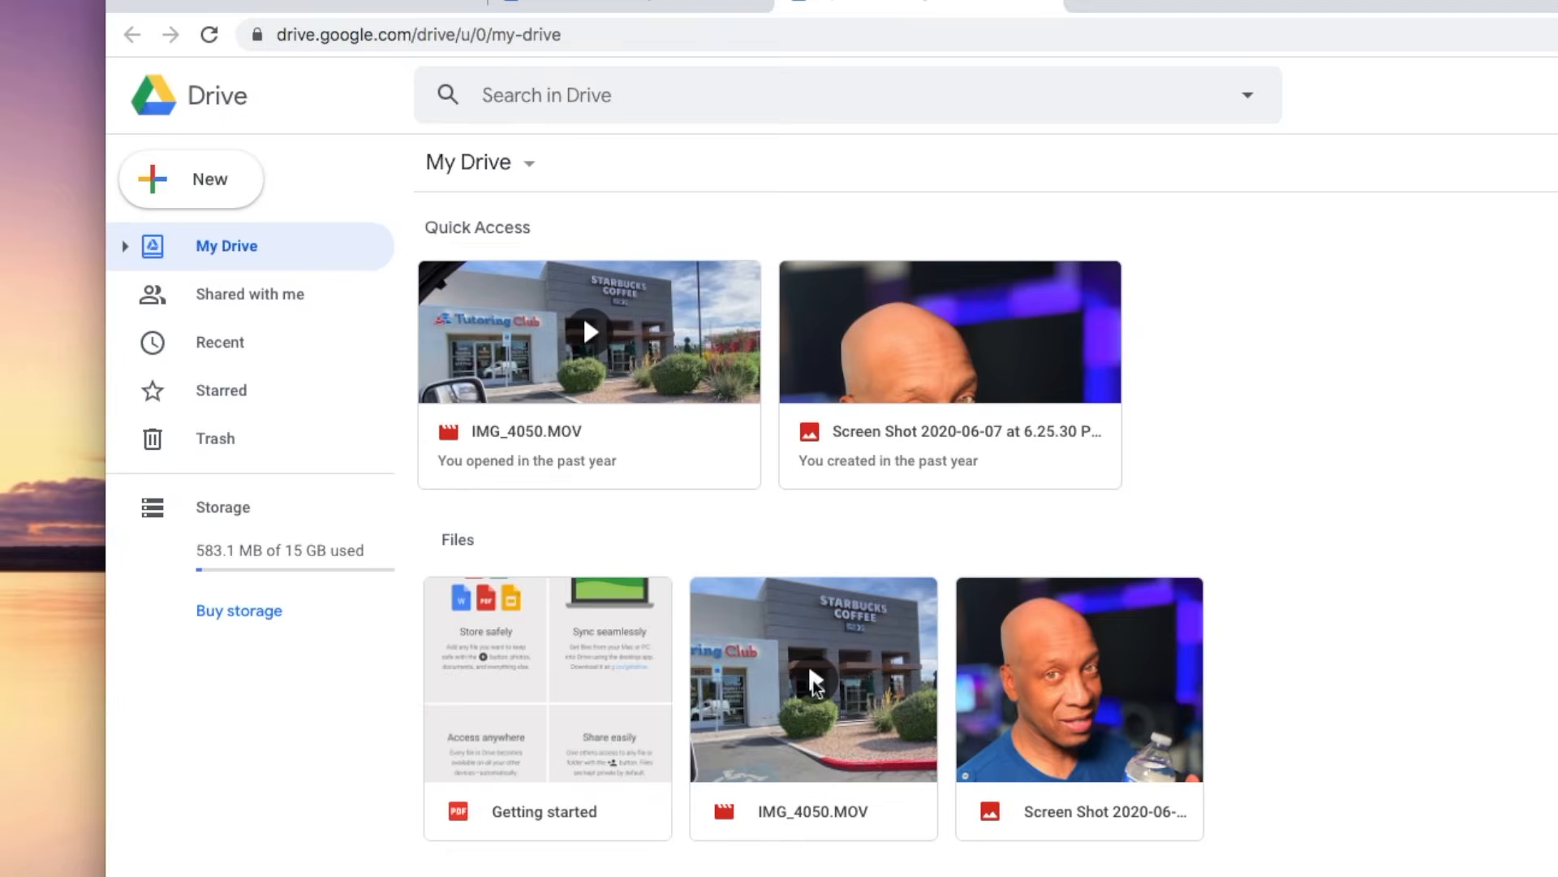
# - Check which apps are offered for opening IMG_4050.MOV in My Drive
pyautogui.rightClick(821, 724)
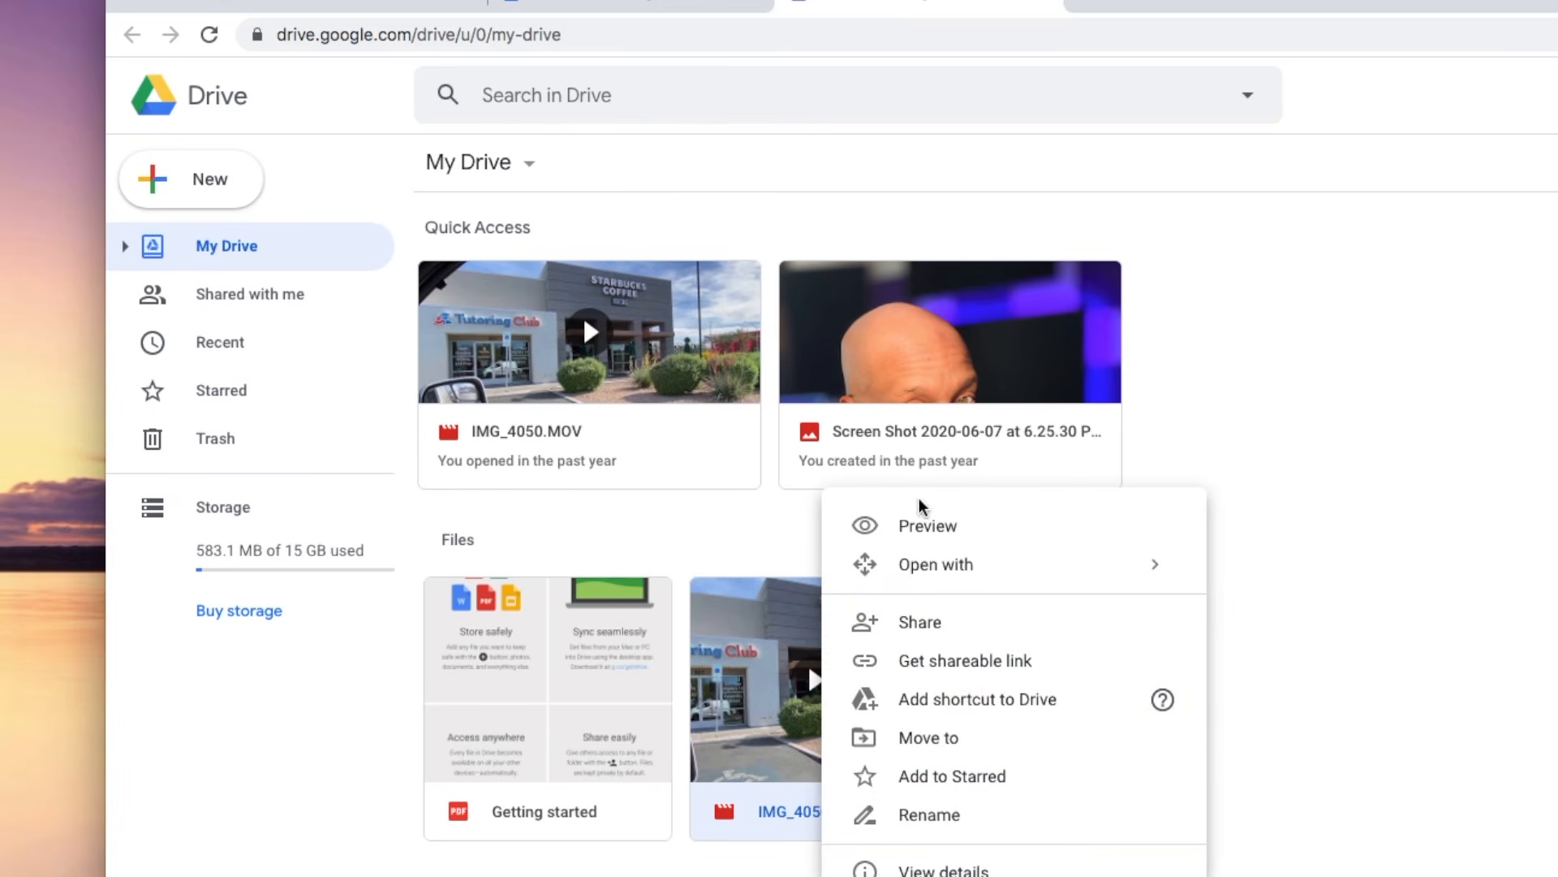
pyautogui.moveTo(923, 571)
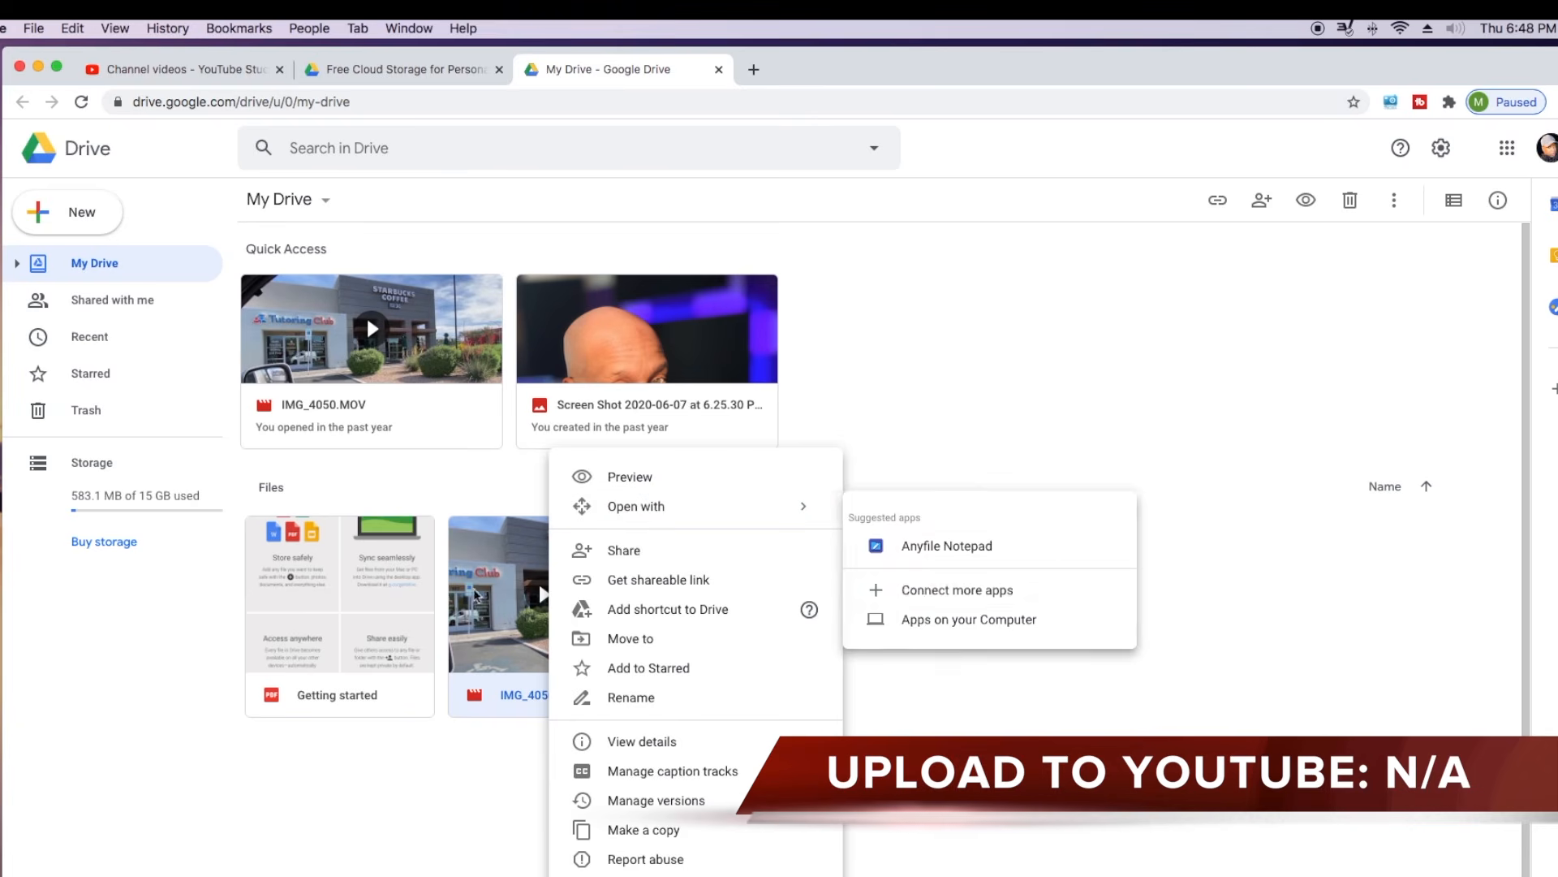
pyautogui.click(500, 758)
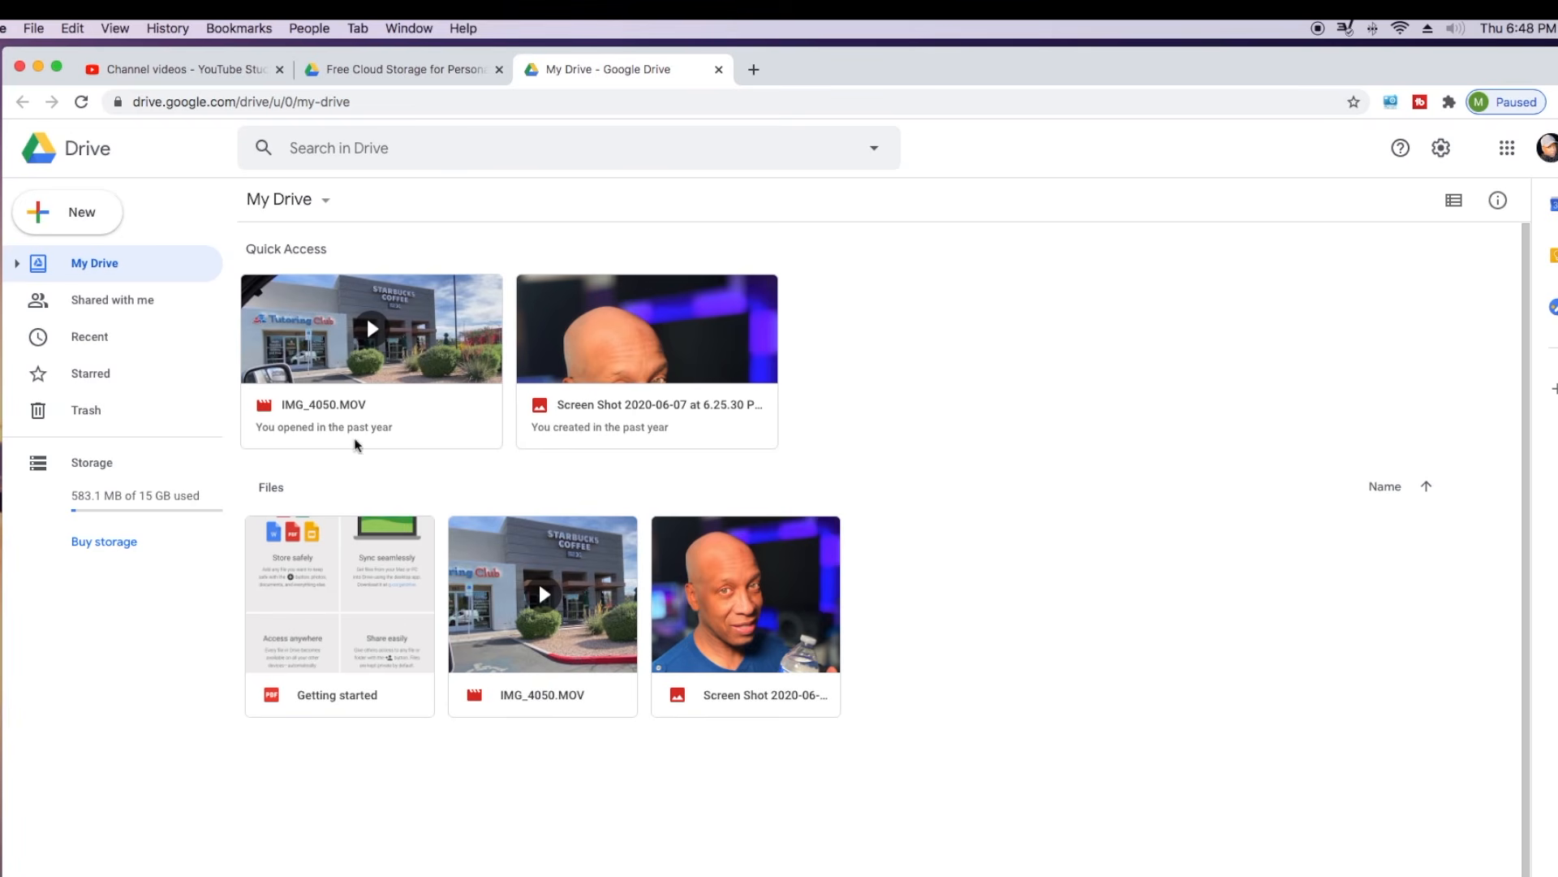
# - Search Google for "youtube uploader for dropbox" in a new tab and open the Chrome Web Store listing
pyautogui.click(754, 70)
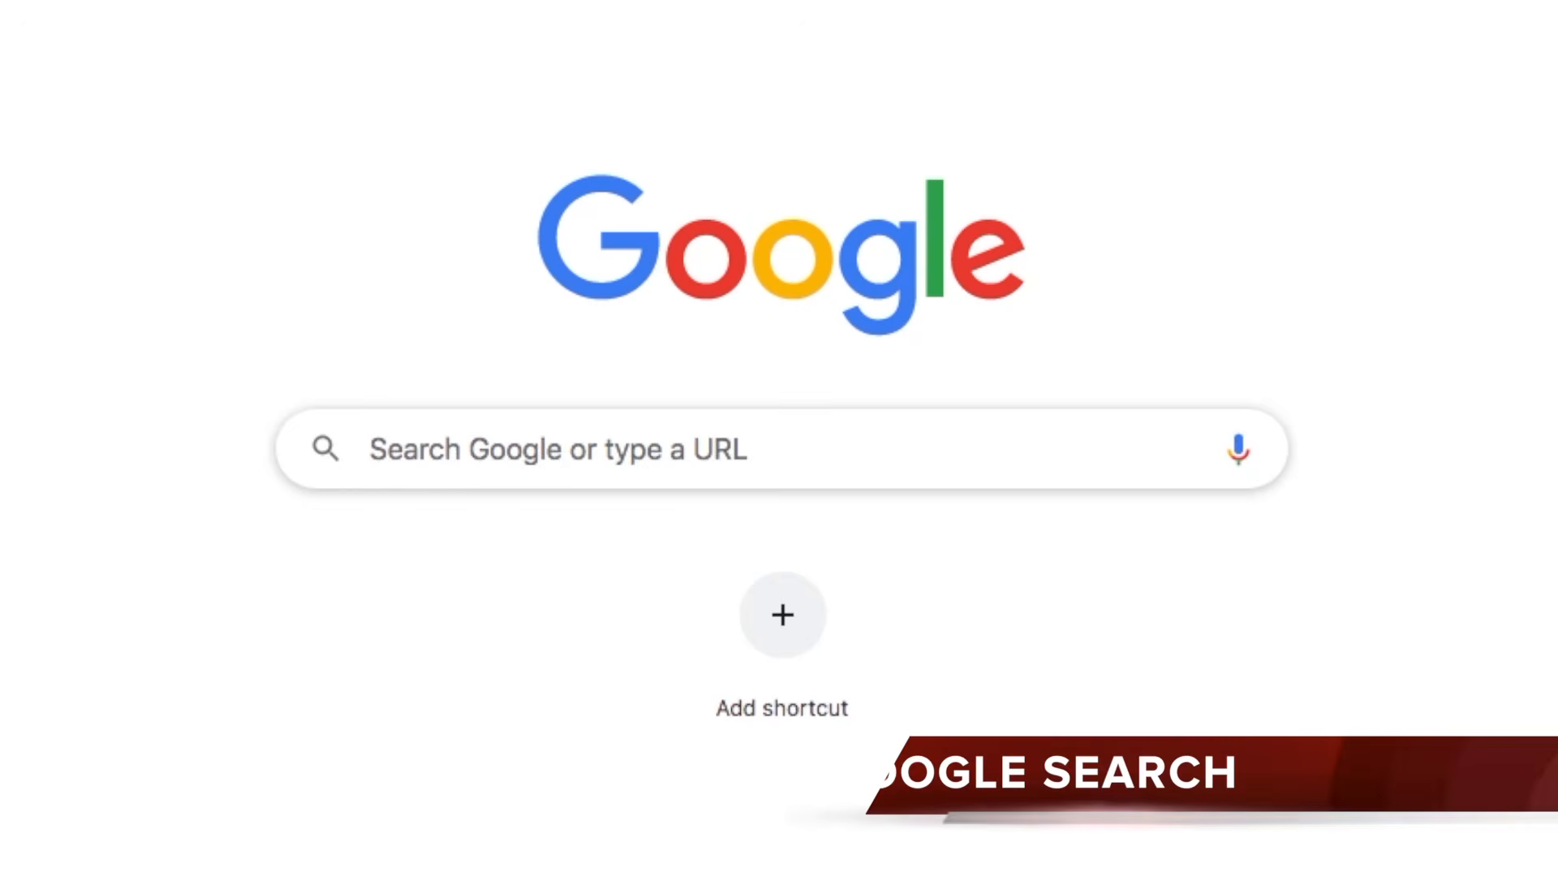
pyautogui.click(290, 126)
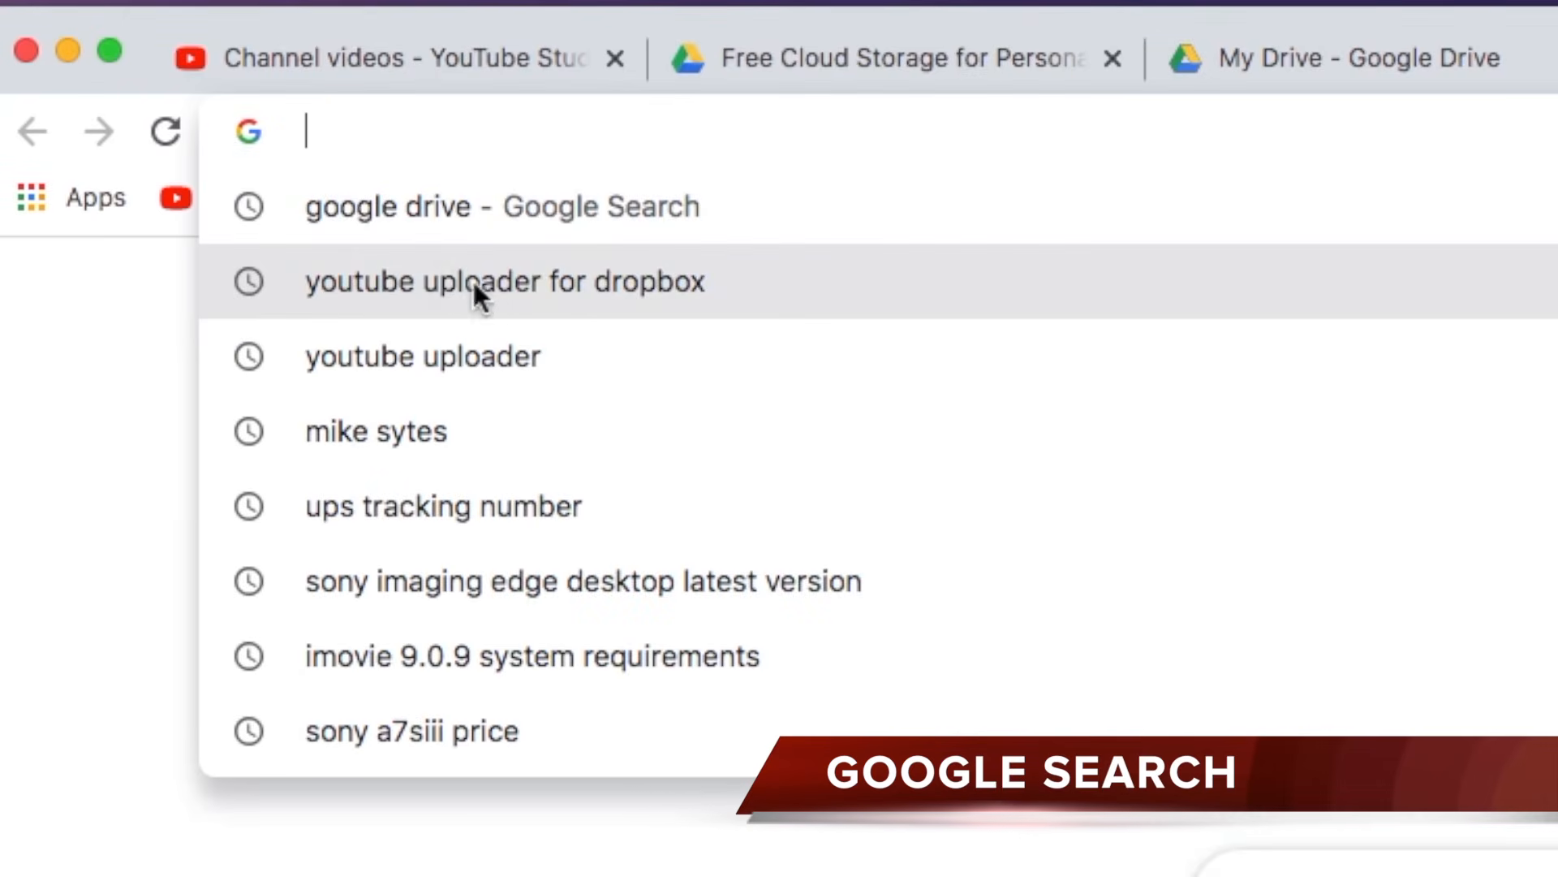
pyautogui.click(546, 289)
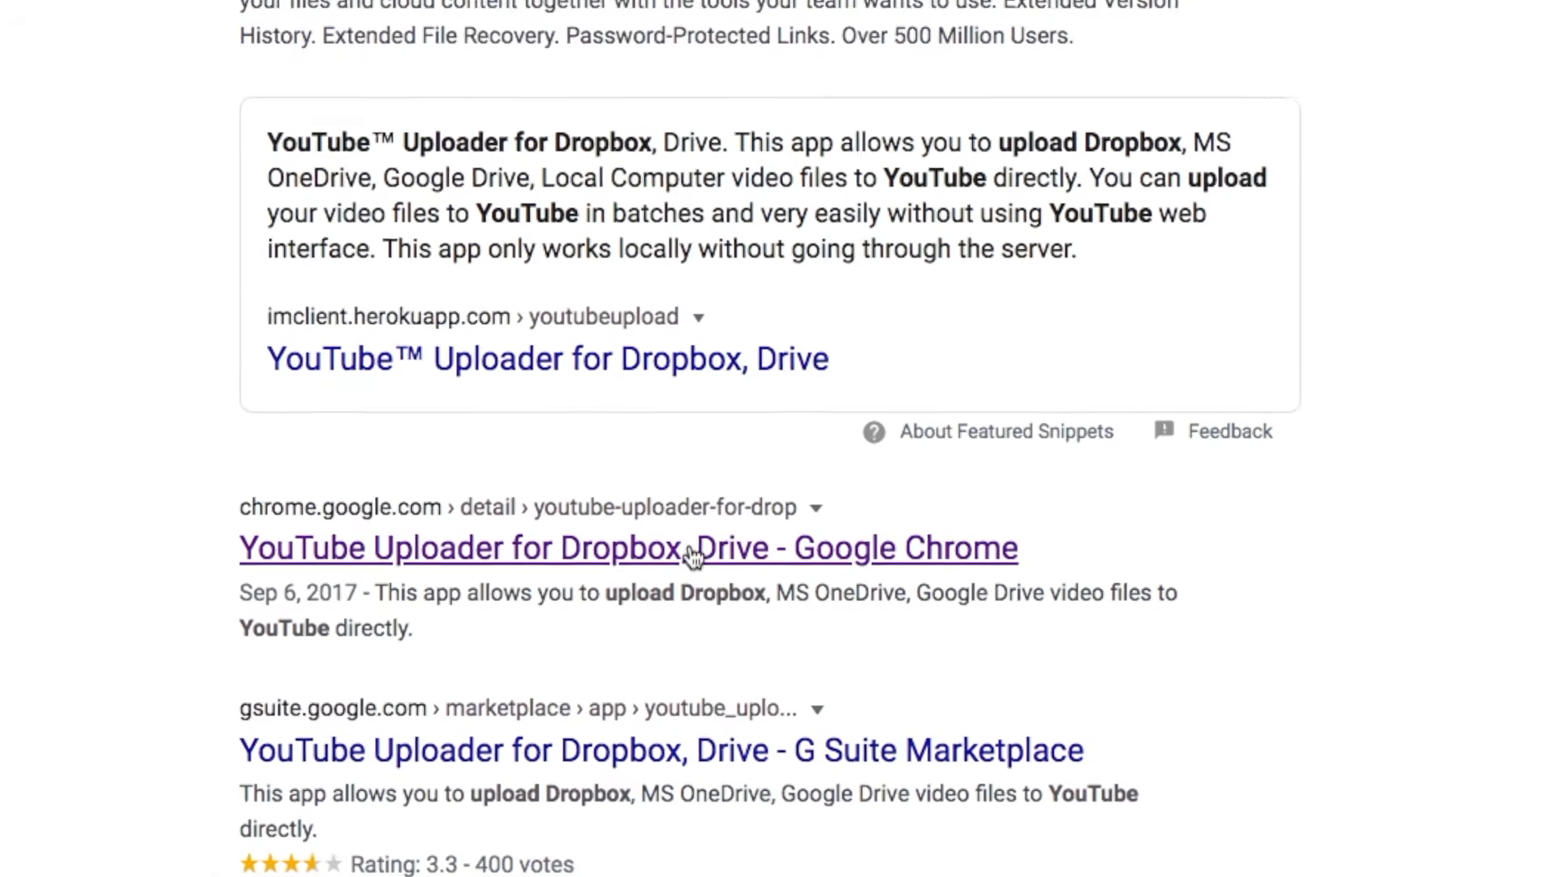
pyautogui.click(629, 582)
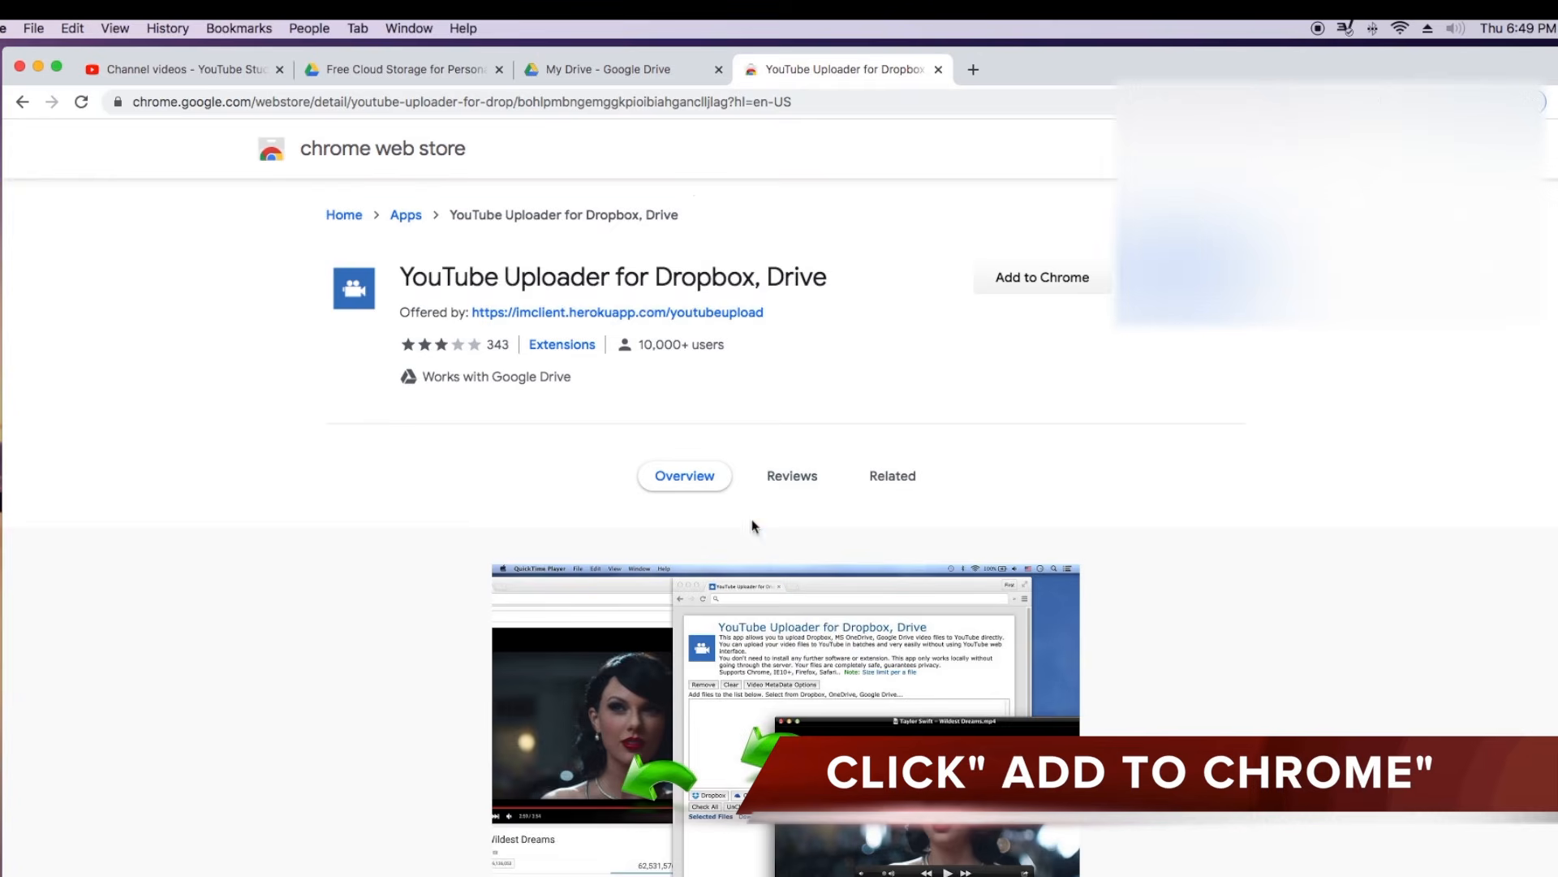
# - Read the overview of YouTube Uploader for Dropbox, Drive and add the app to Chrome
pyautogui.scroll(-3, 754, 526)
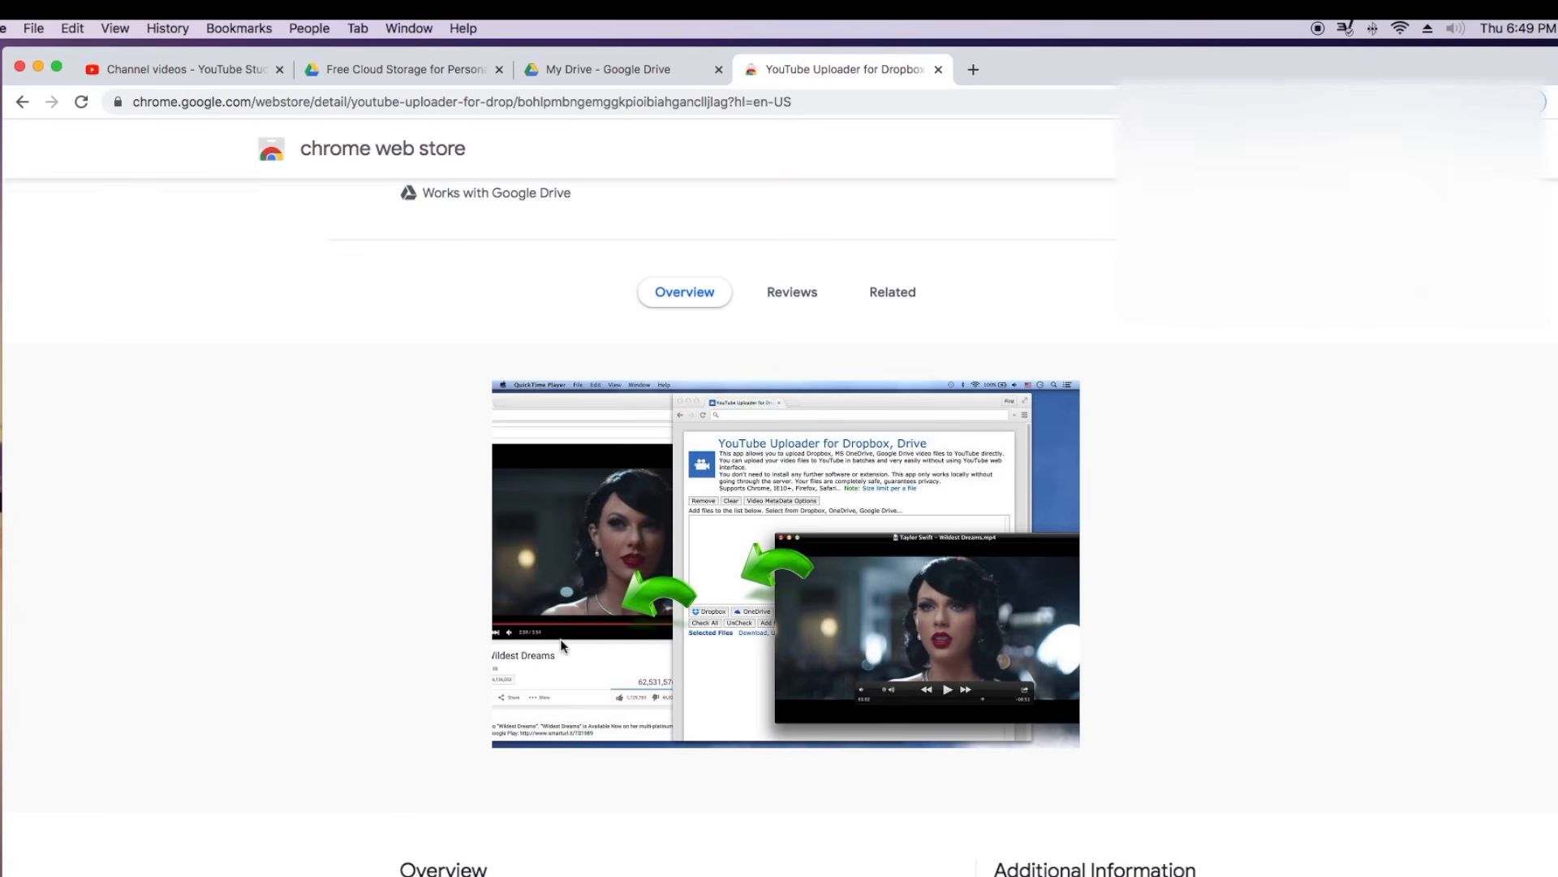
pyautogui.scroll(-5, 365, 642)
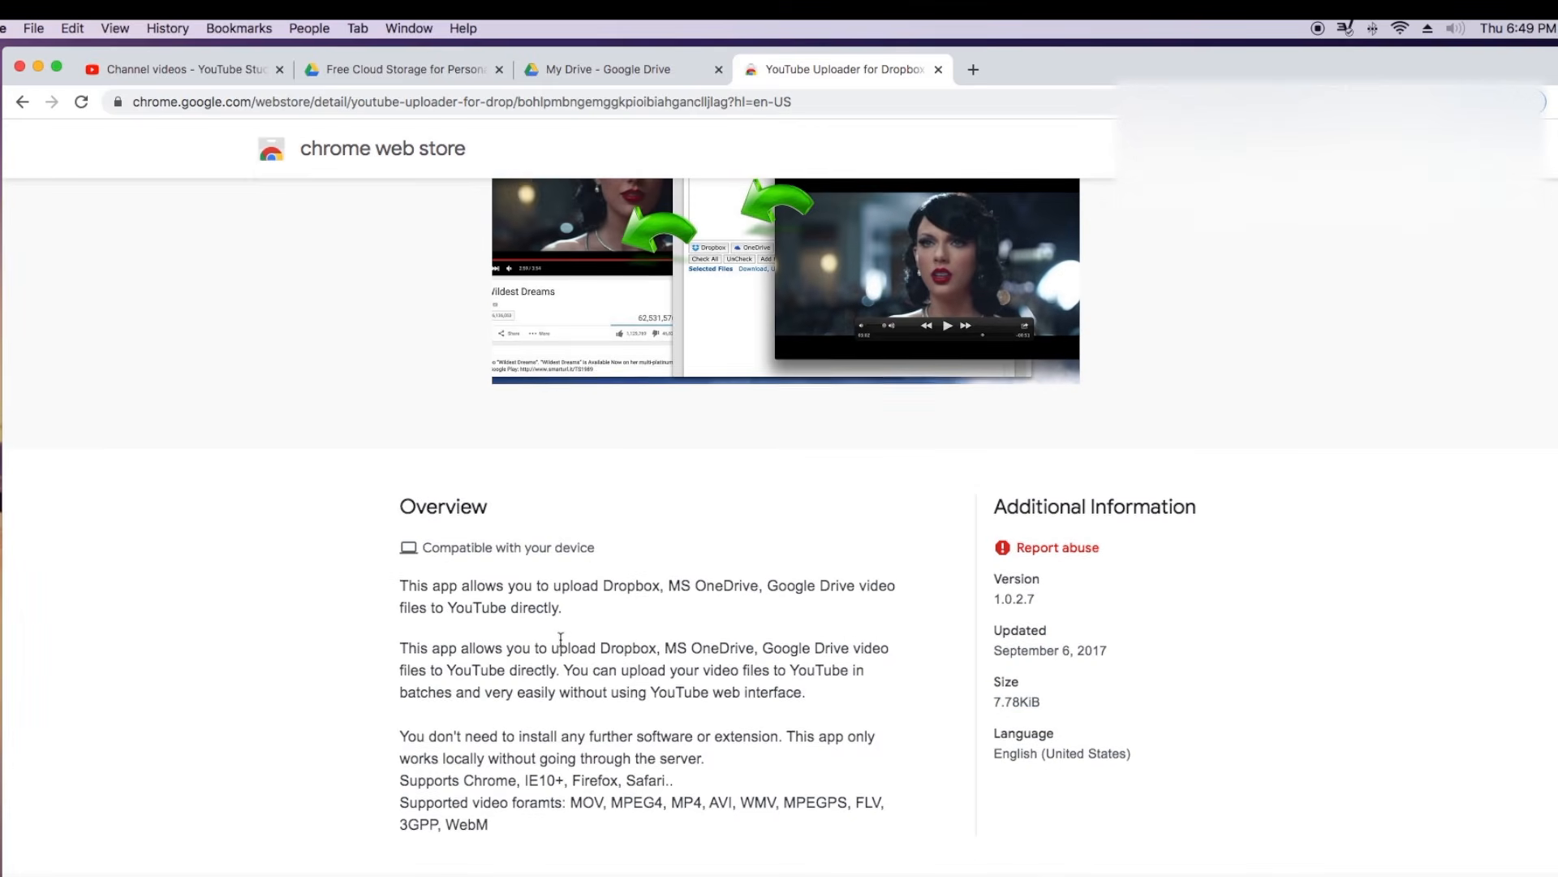
pyautogui.scroll(-1, 560, 642)
pyautogui.scroll(10, 560, 641)
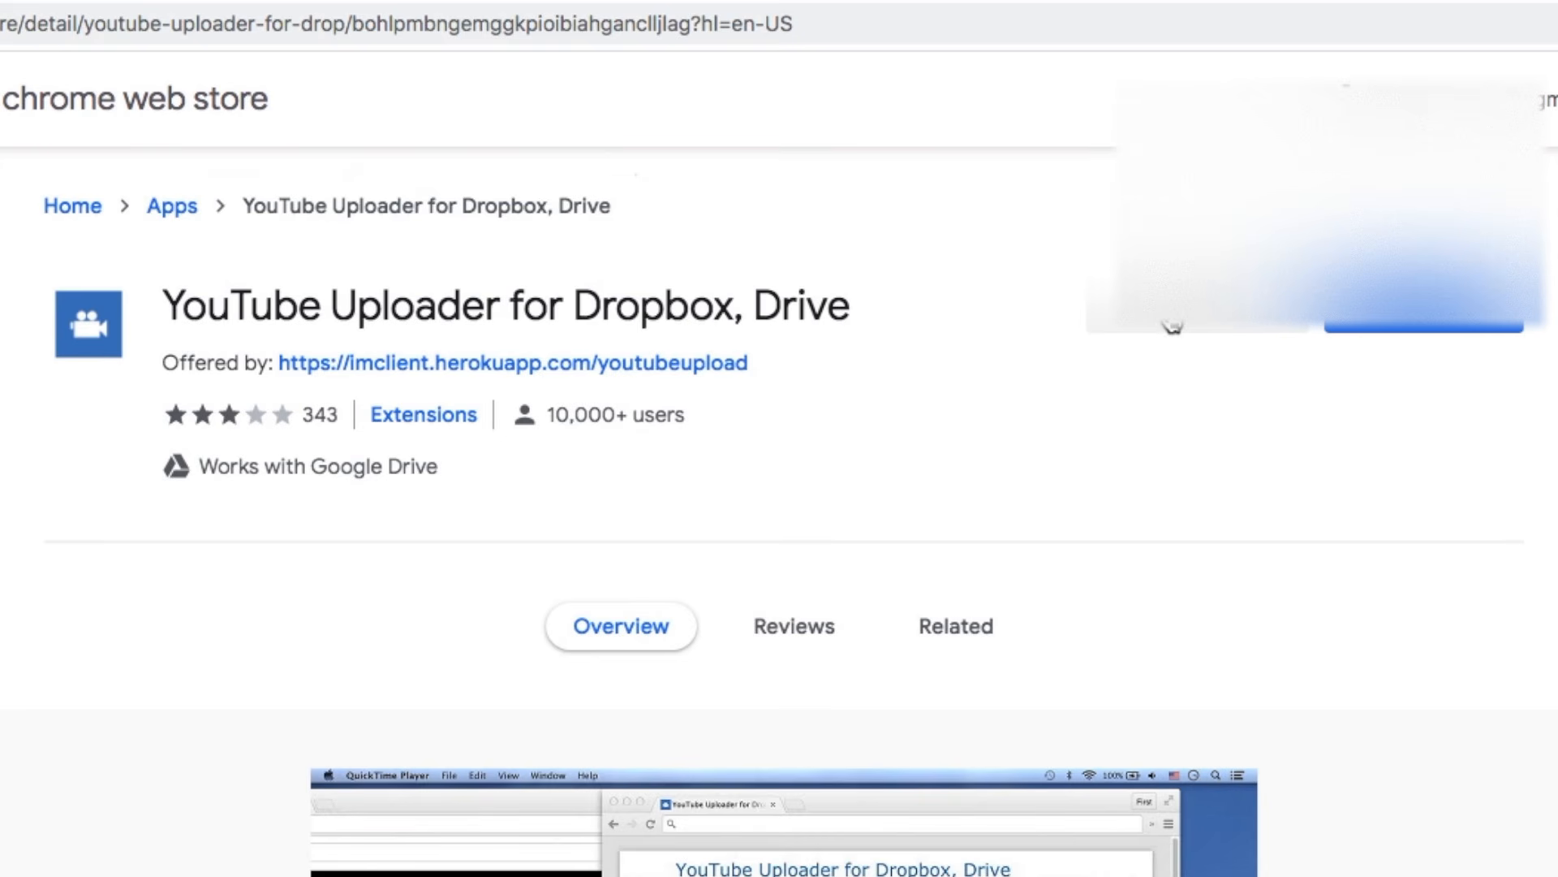
pyautogui.click(1169, 321)
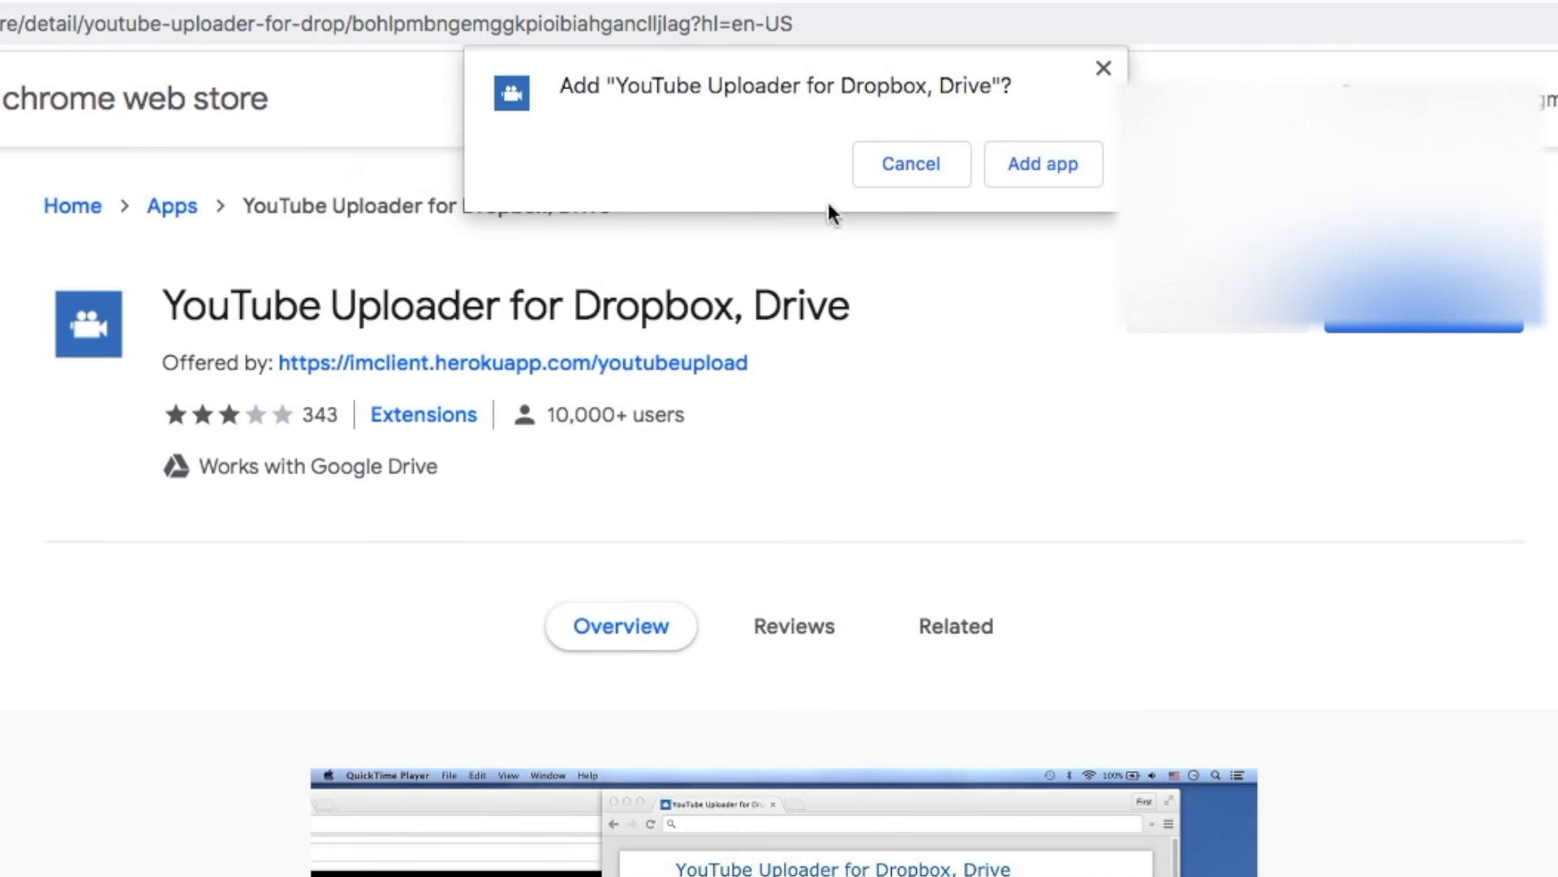
pyautogui.click(1043, 167)
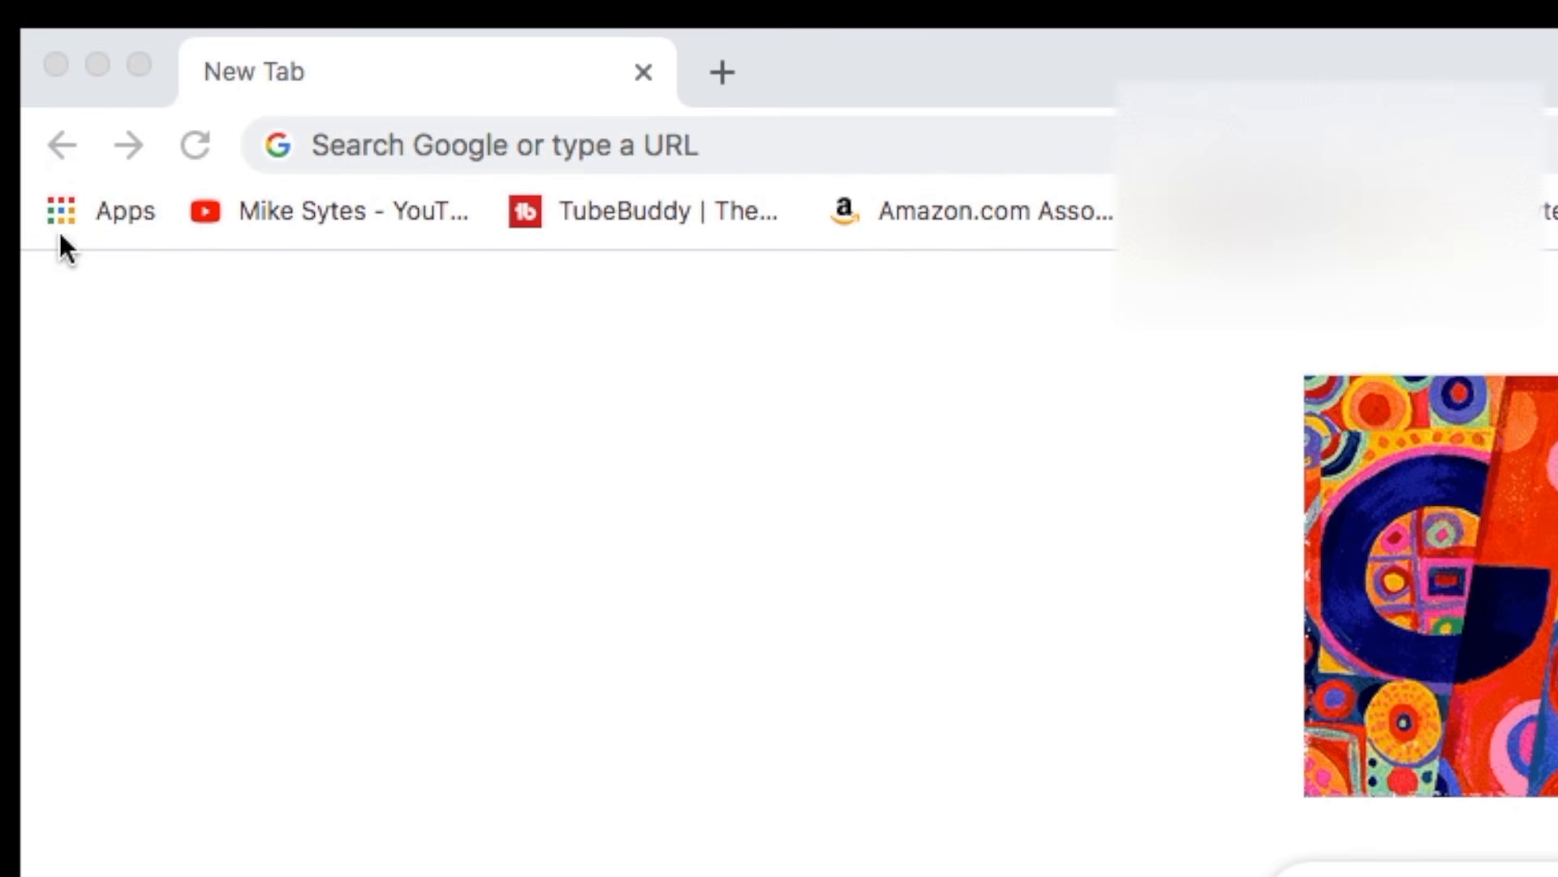
# - Launch YouTube Uploader for Dropbox, Drive from Chrome's installed apps
pyautogui.click(67, 208)
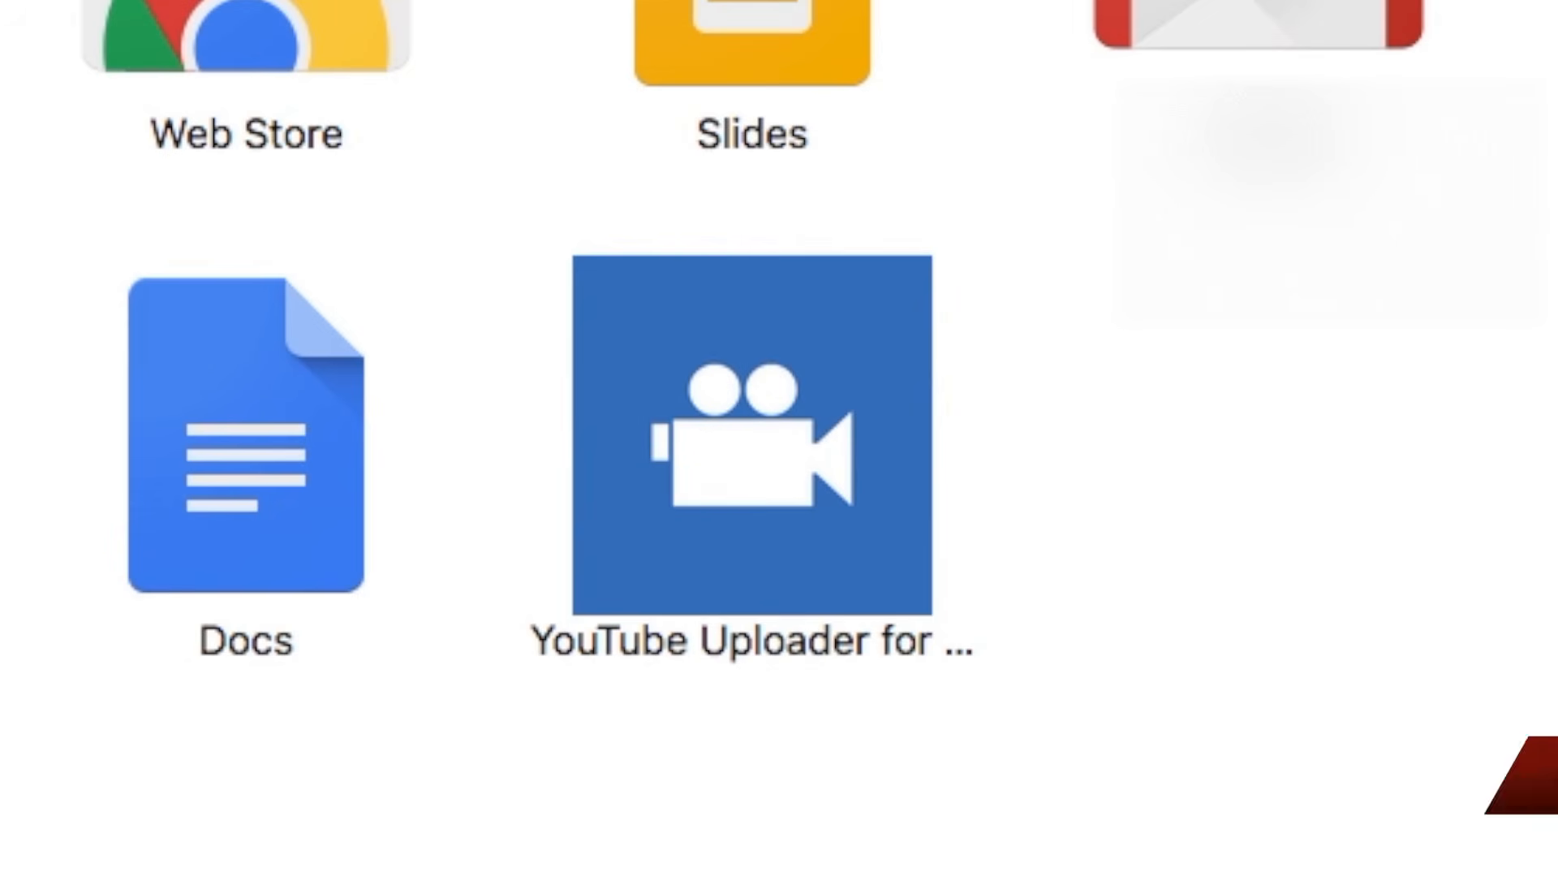
pyautogui.click(765, 448)
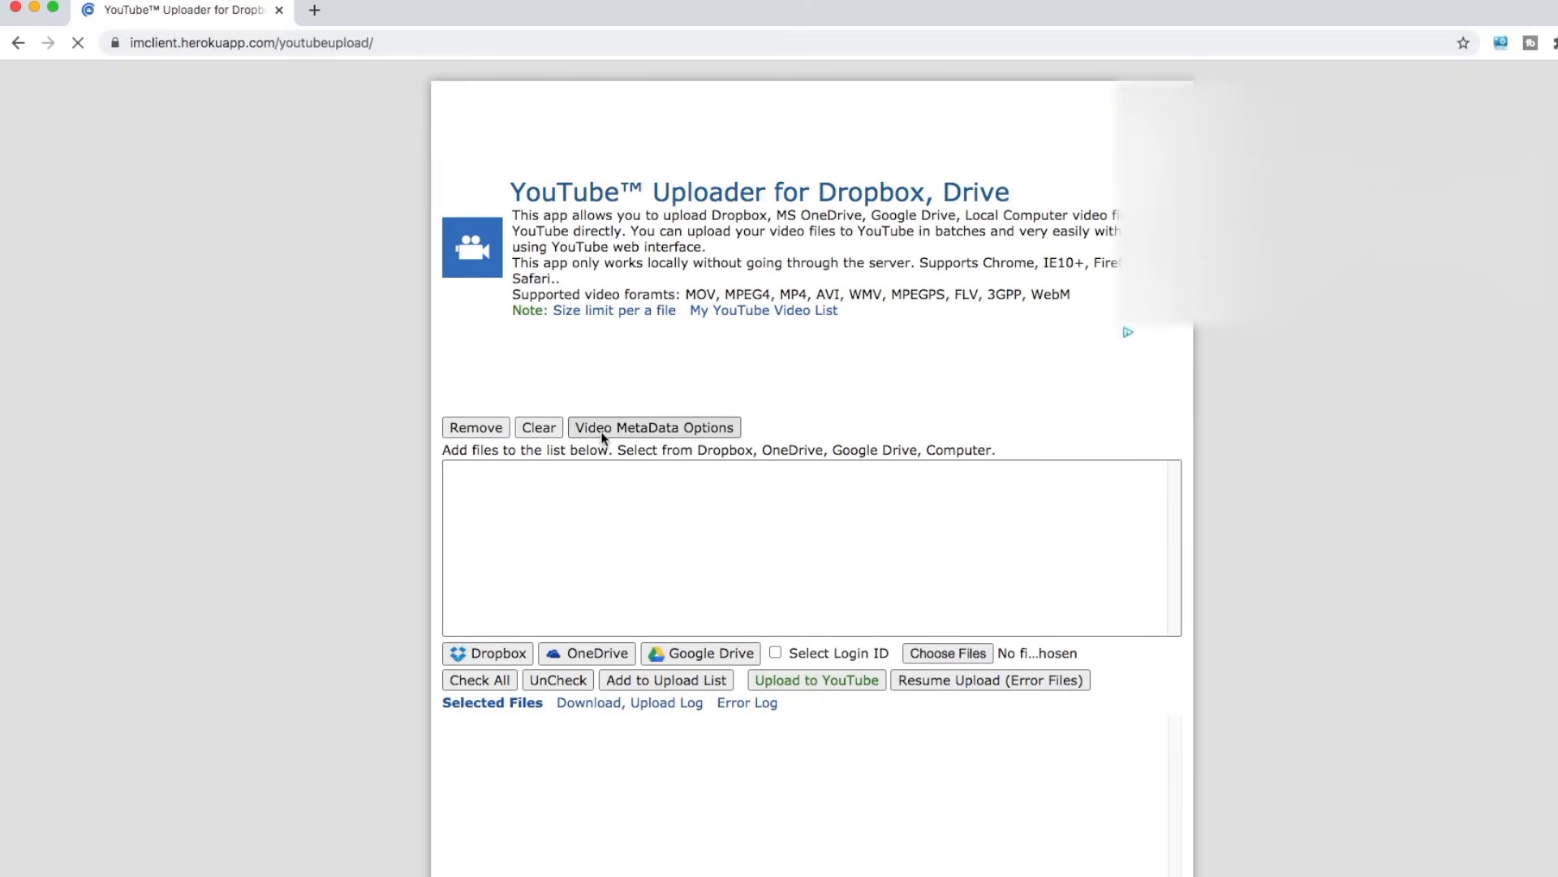
pyautogui.scroll(1, 604, 445)
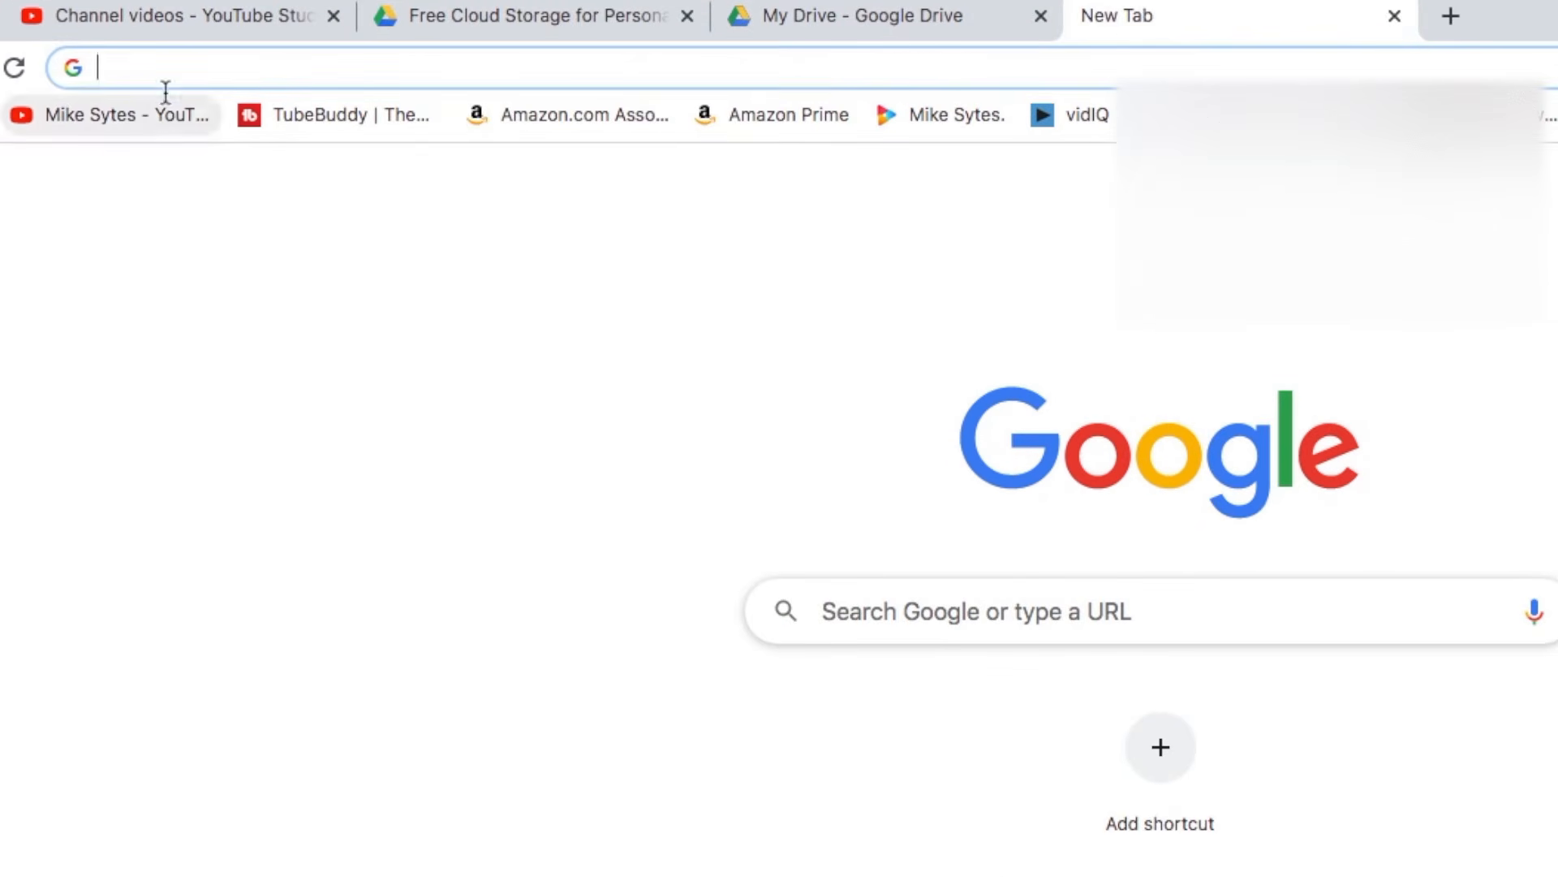
# - Search again for "youtube uploader for dropbox", open its Chrome Web Store listing and visit the app's website
pyautogui.click(480, 243)
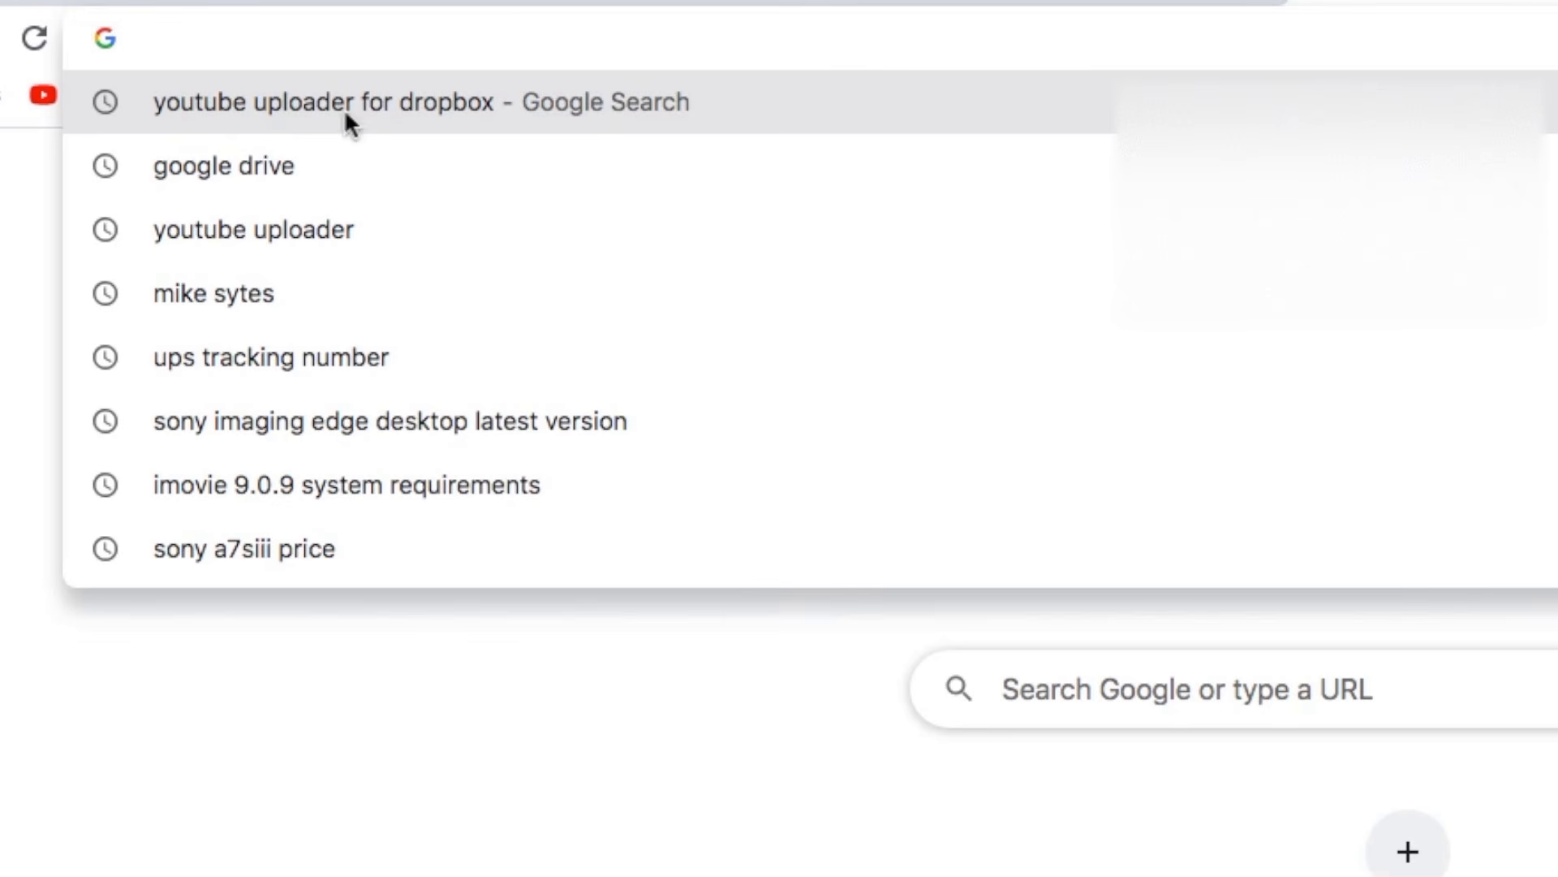
pyautogui.click(342, 103)
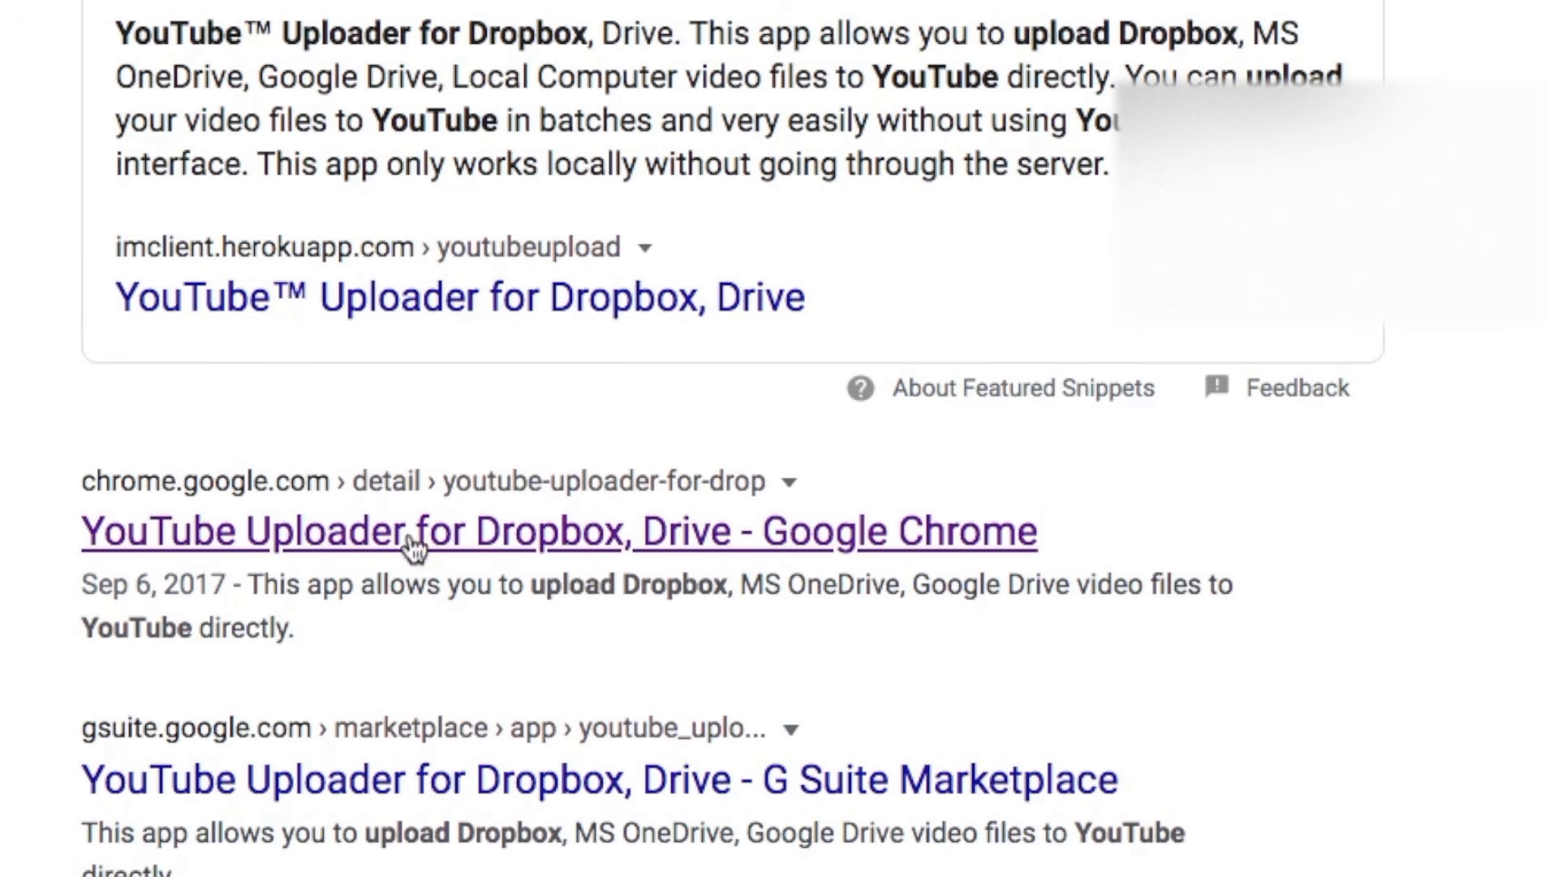
pyautogui.click(487, 535)
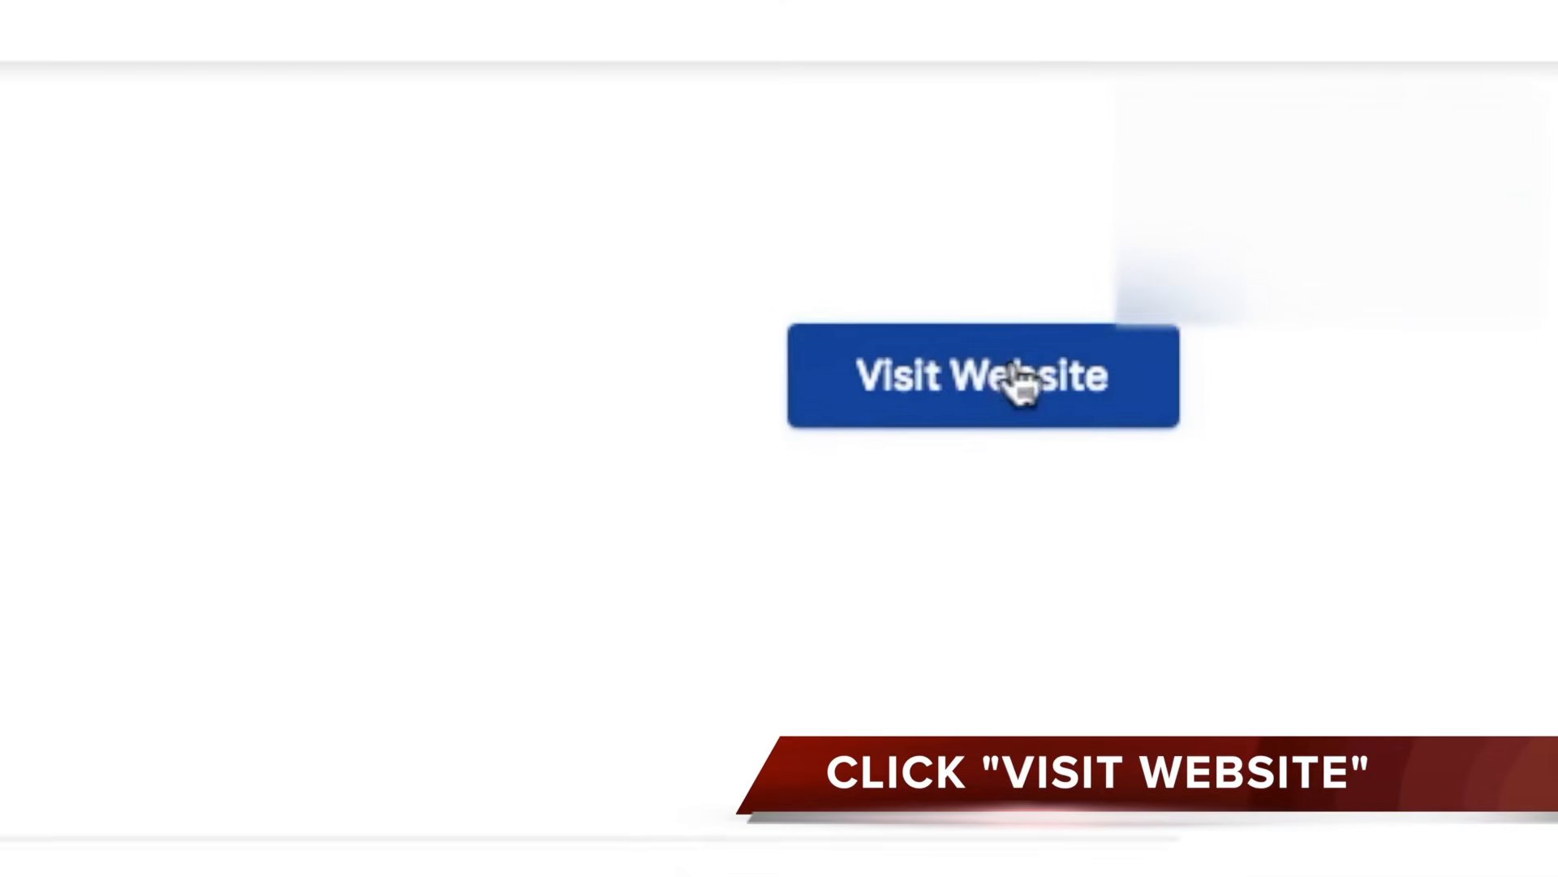
pyautogui.click(870, 471)
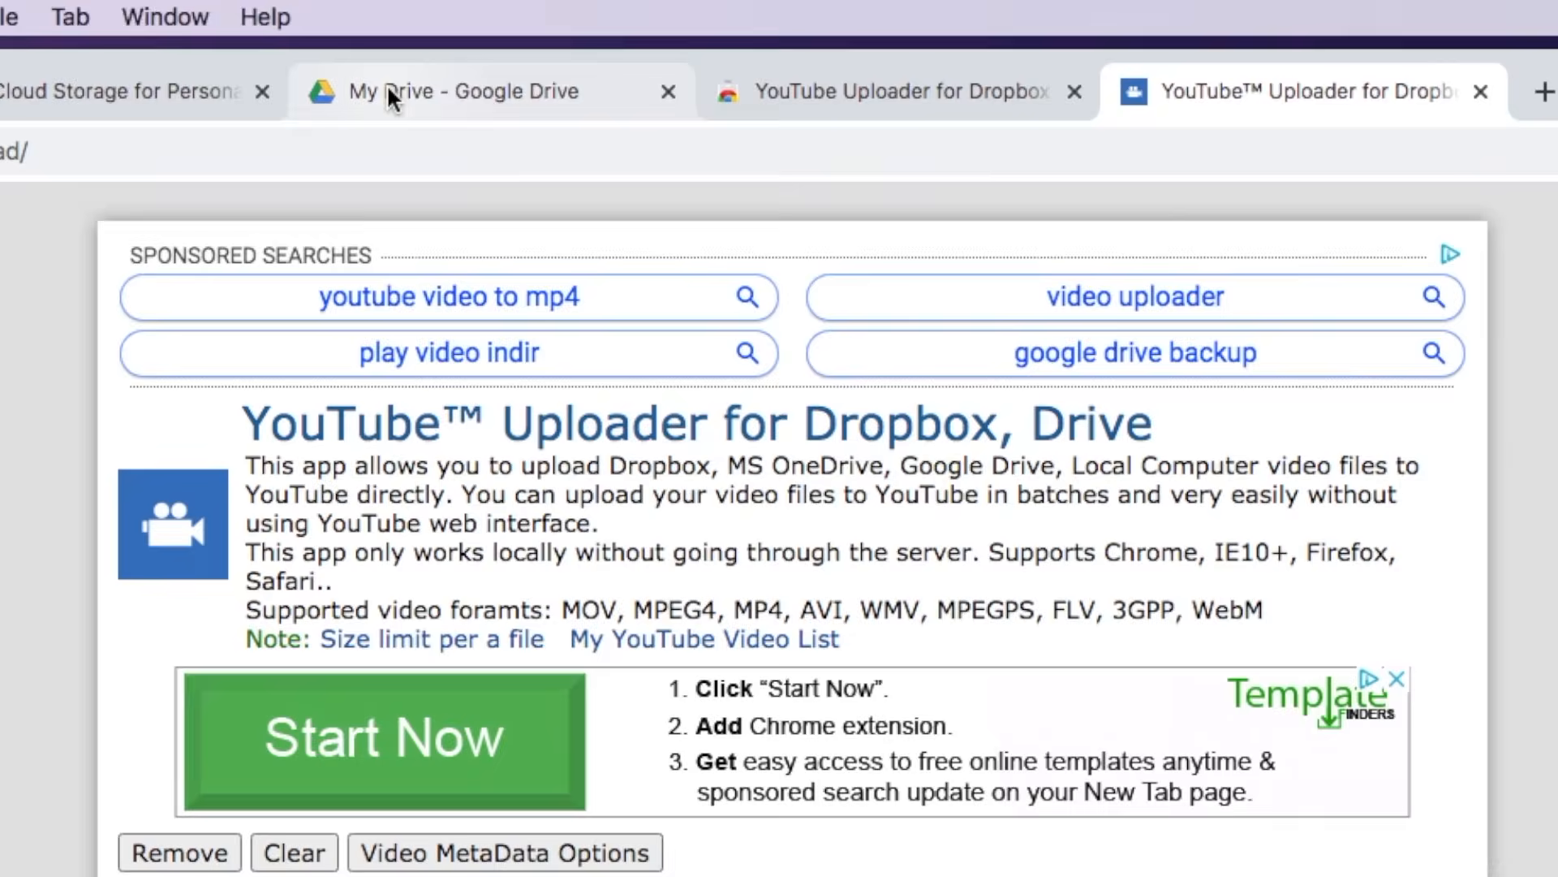
# - Locate IMG_4050.MOV in My Drive and select it from Google Drive as the uploader's source file
pyautogui.click(387, 89)
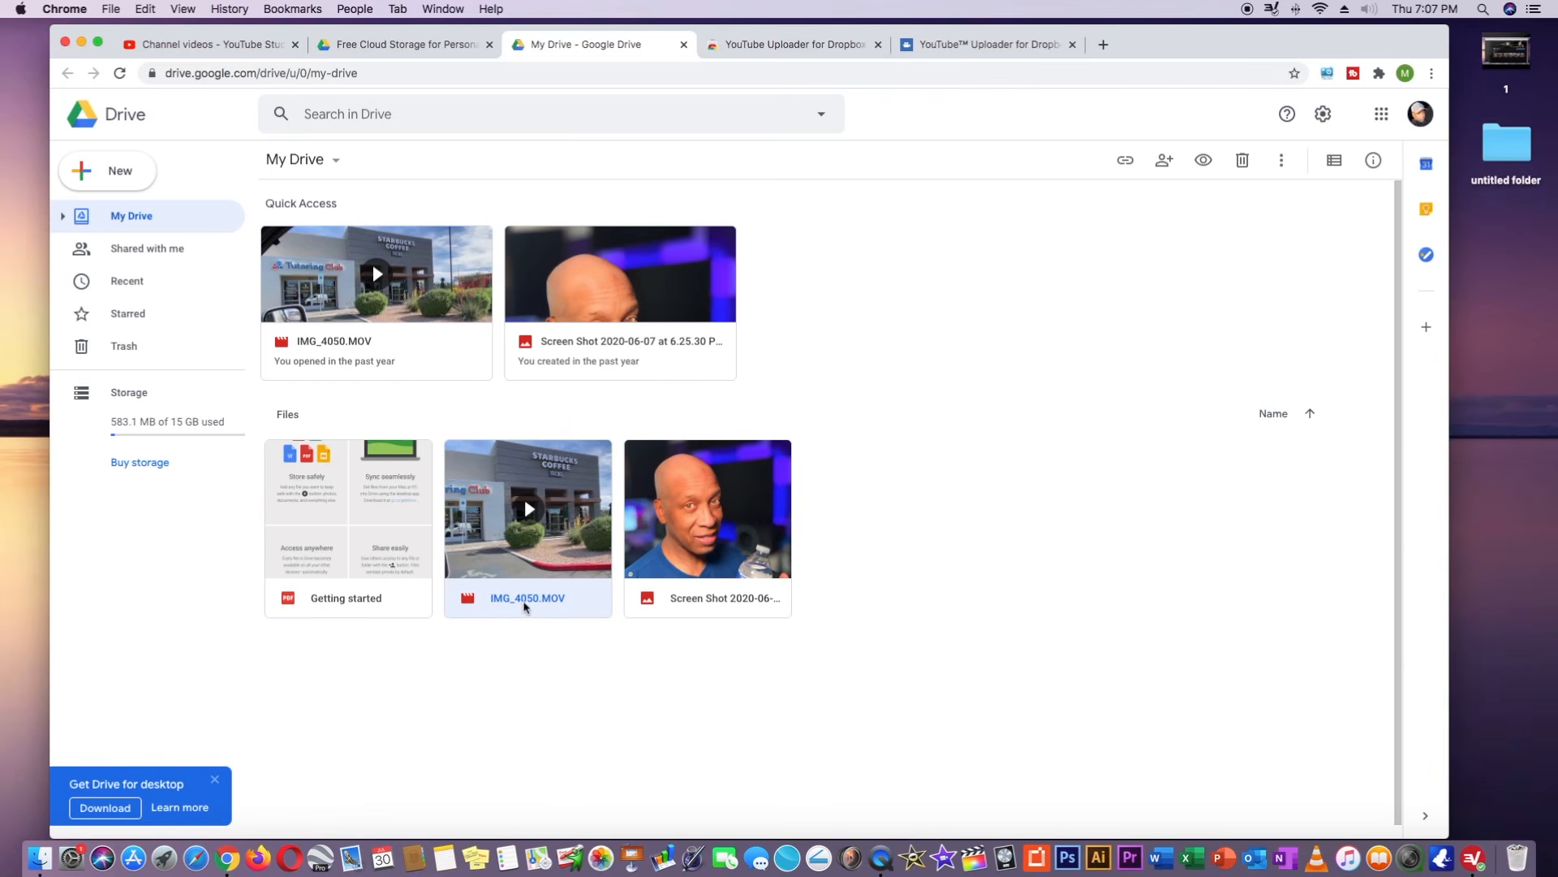
pyautogui.click(944, 46)
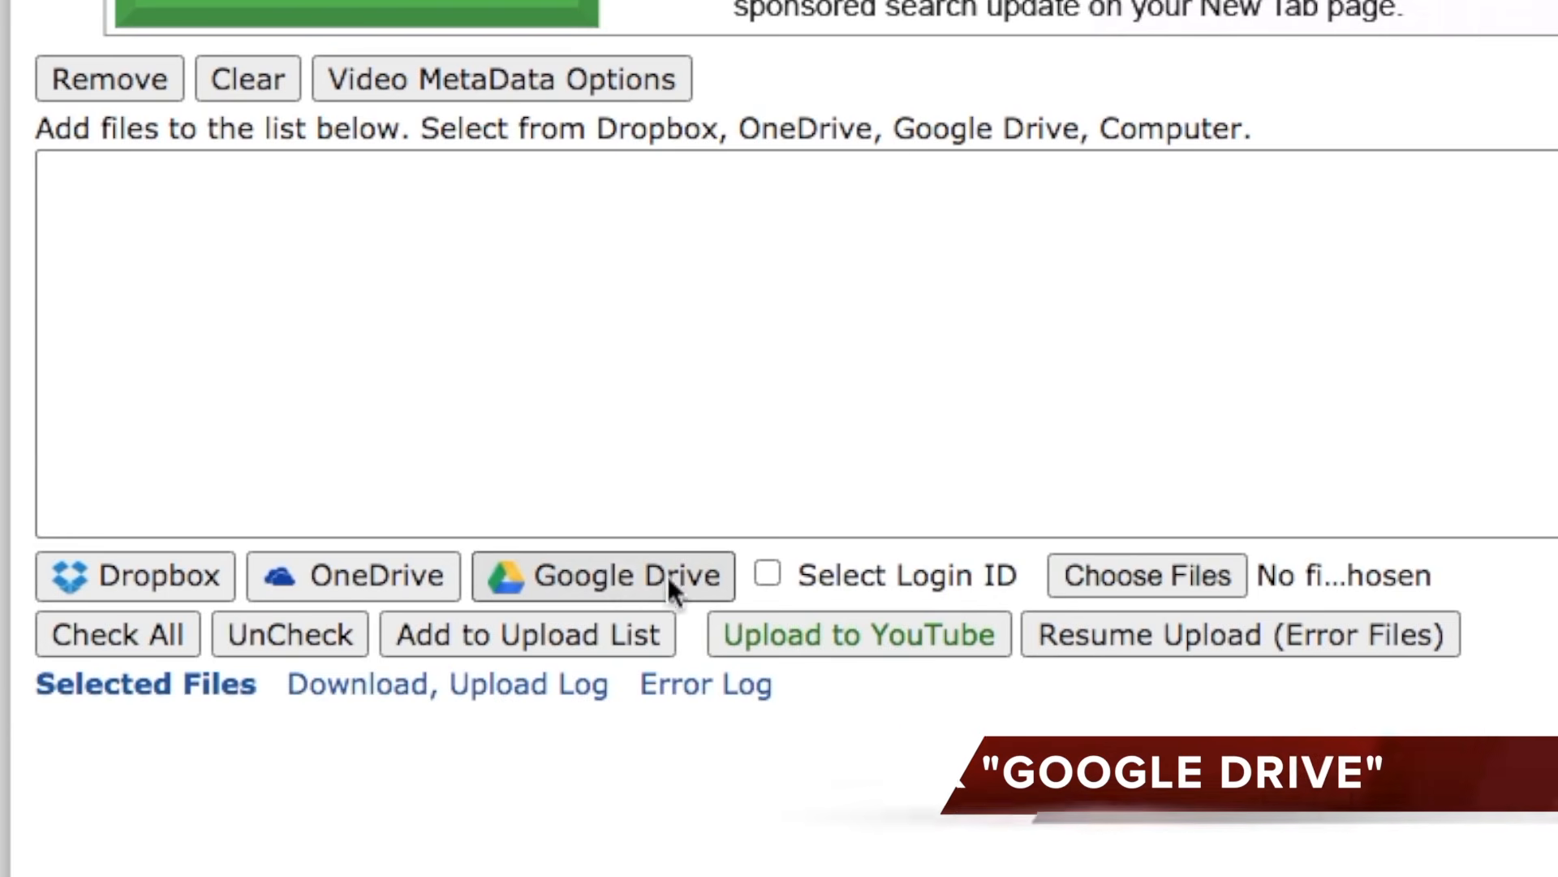
pyautogui.click(617, 573)
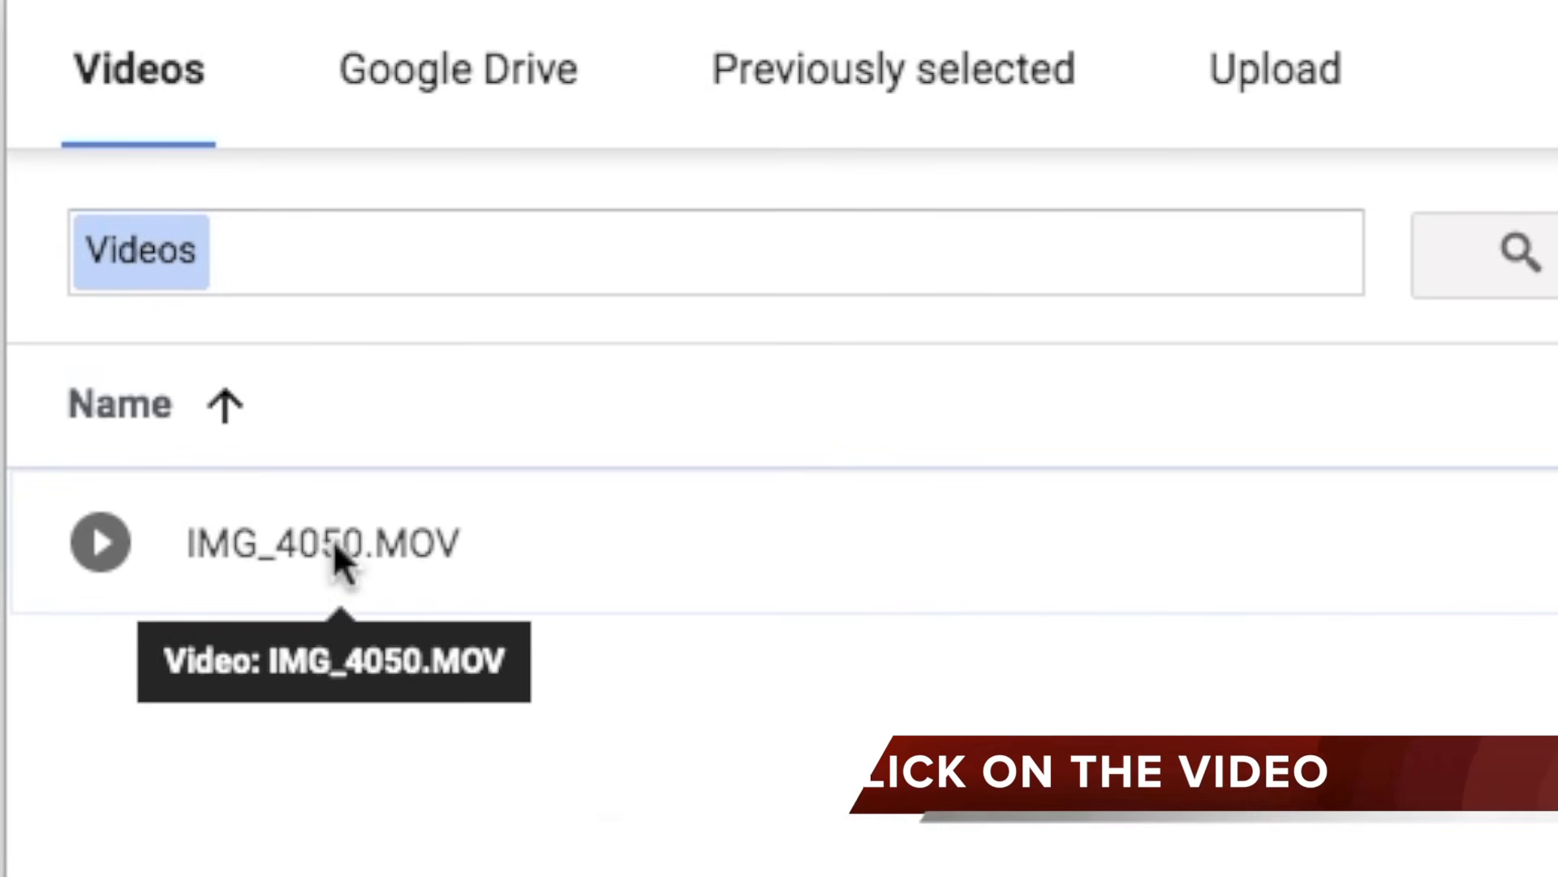
pyautogui.click(335, 542)
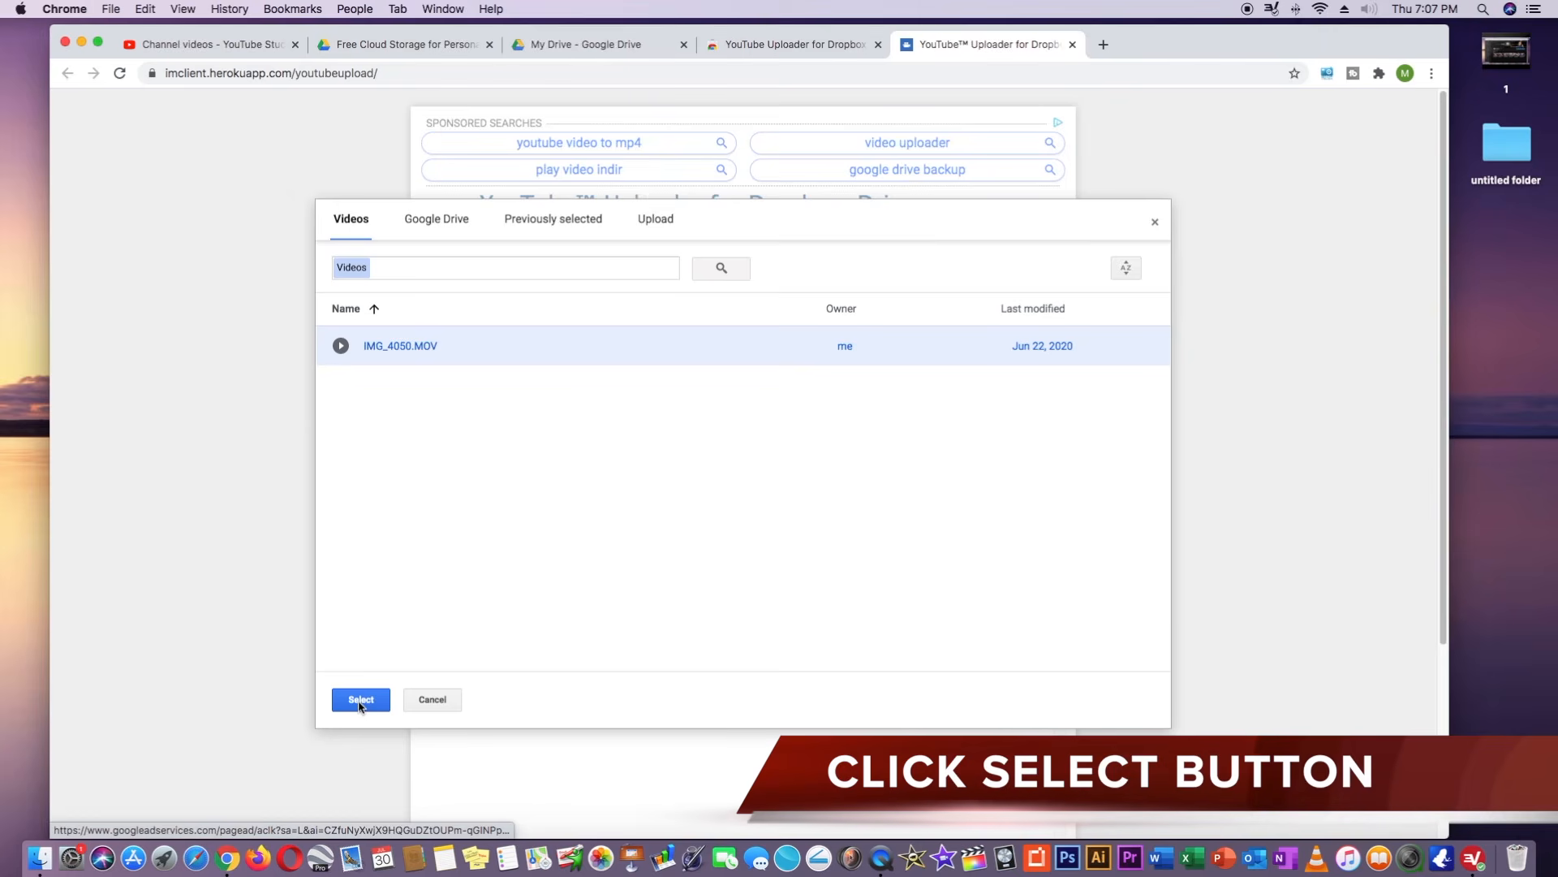
pyautogui.click(359, 703)
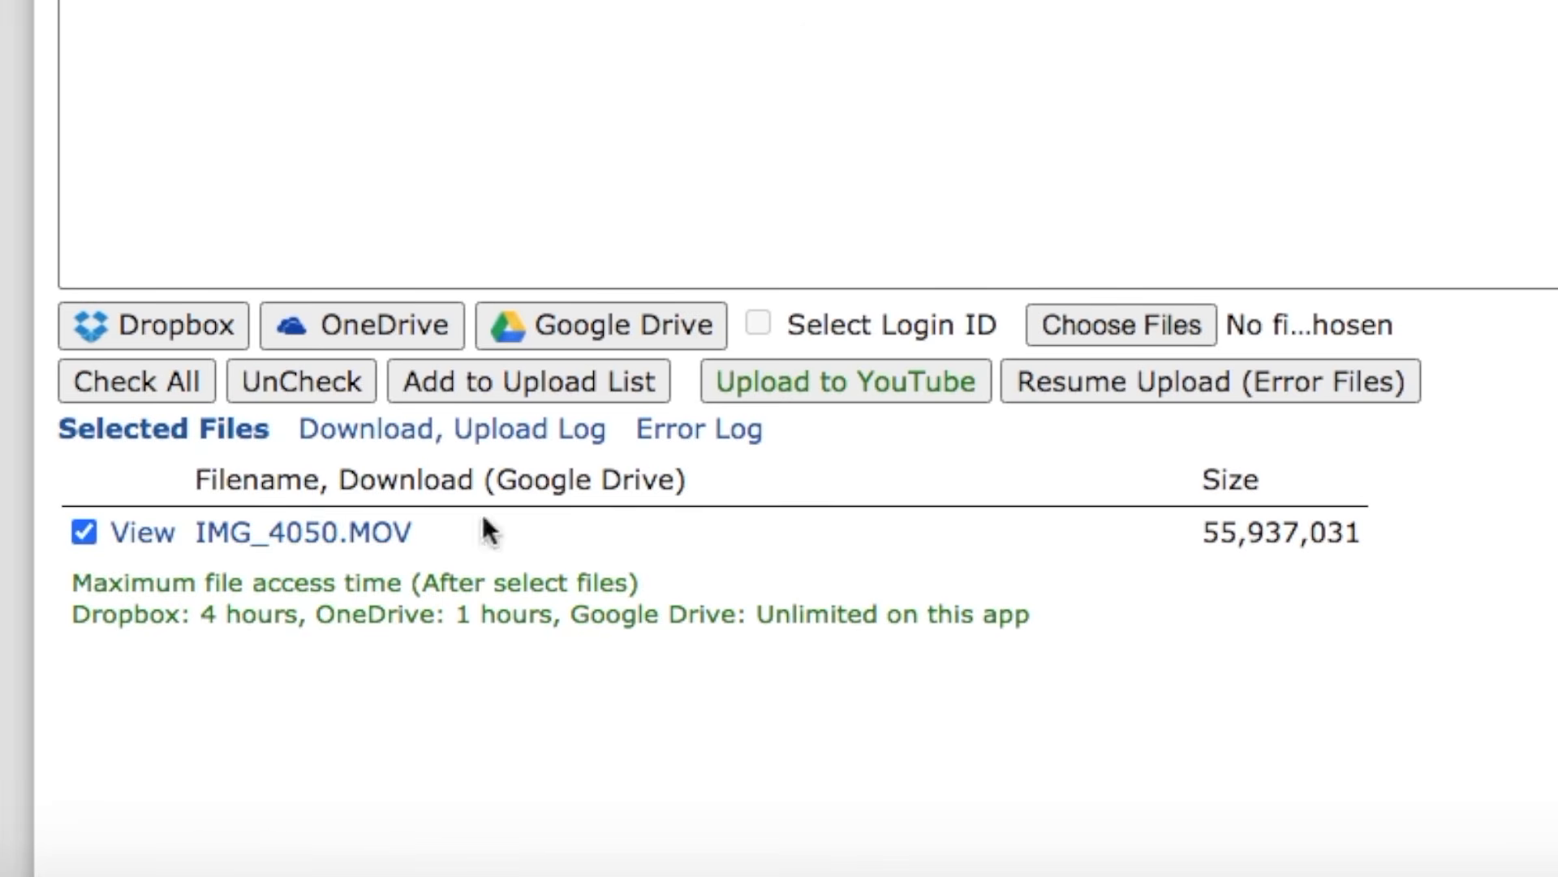
# - Add IMG_4050.MOV to the upload list and upload it to YouTube
pyautogui.click(822, 398)
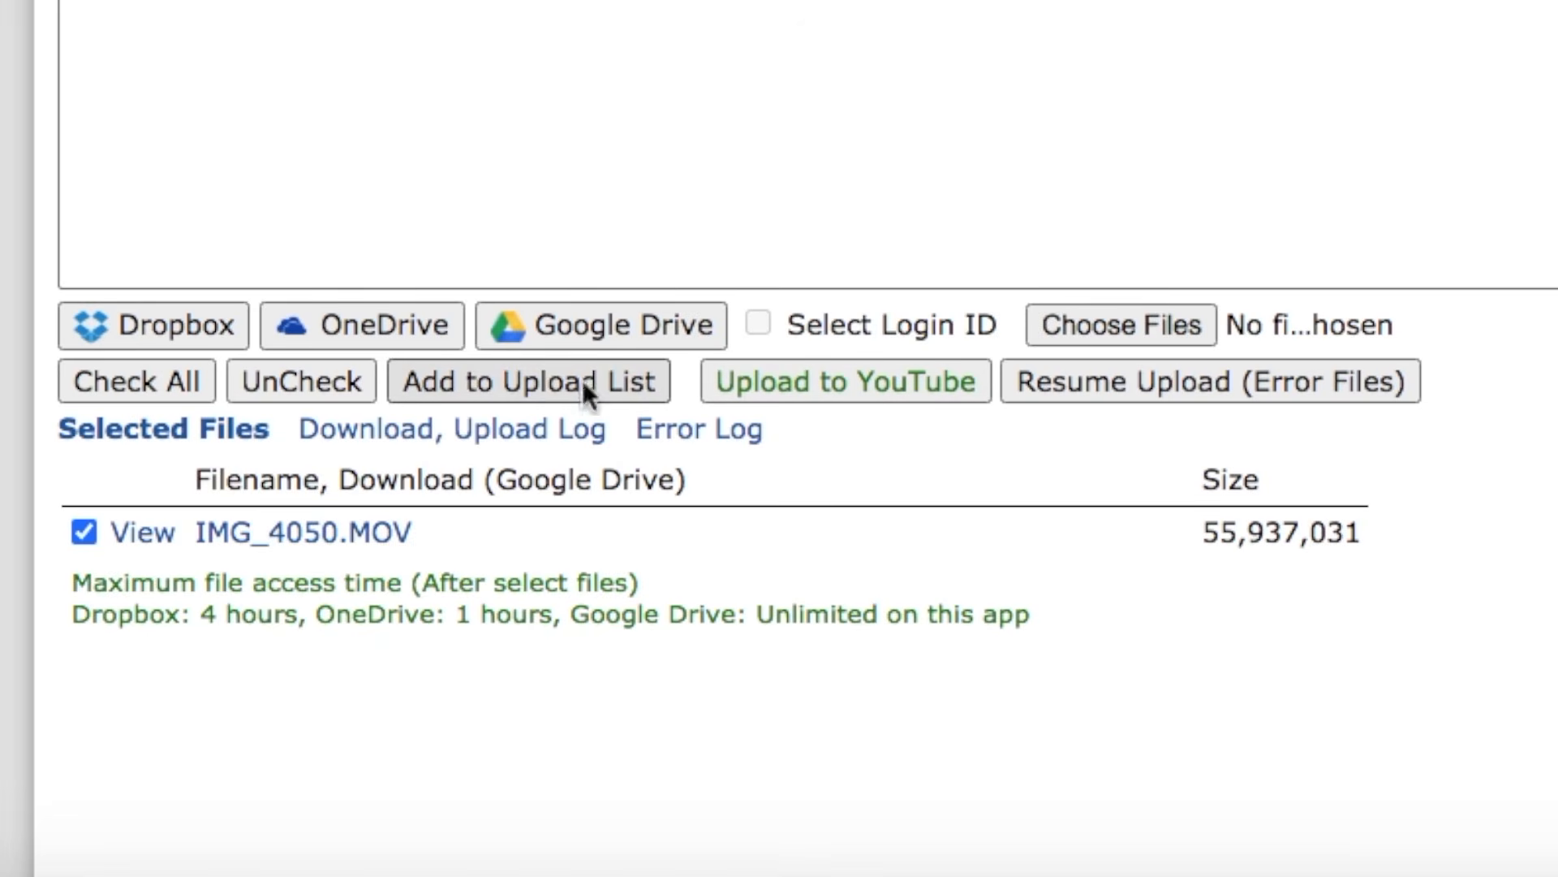
pyautogui.click(534, 382)
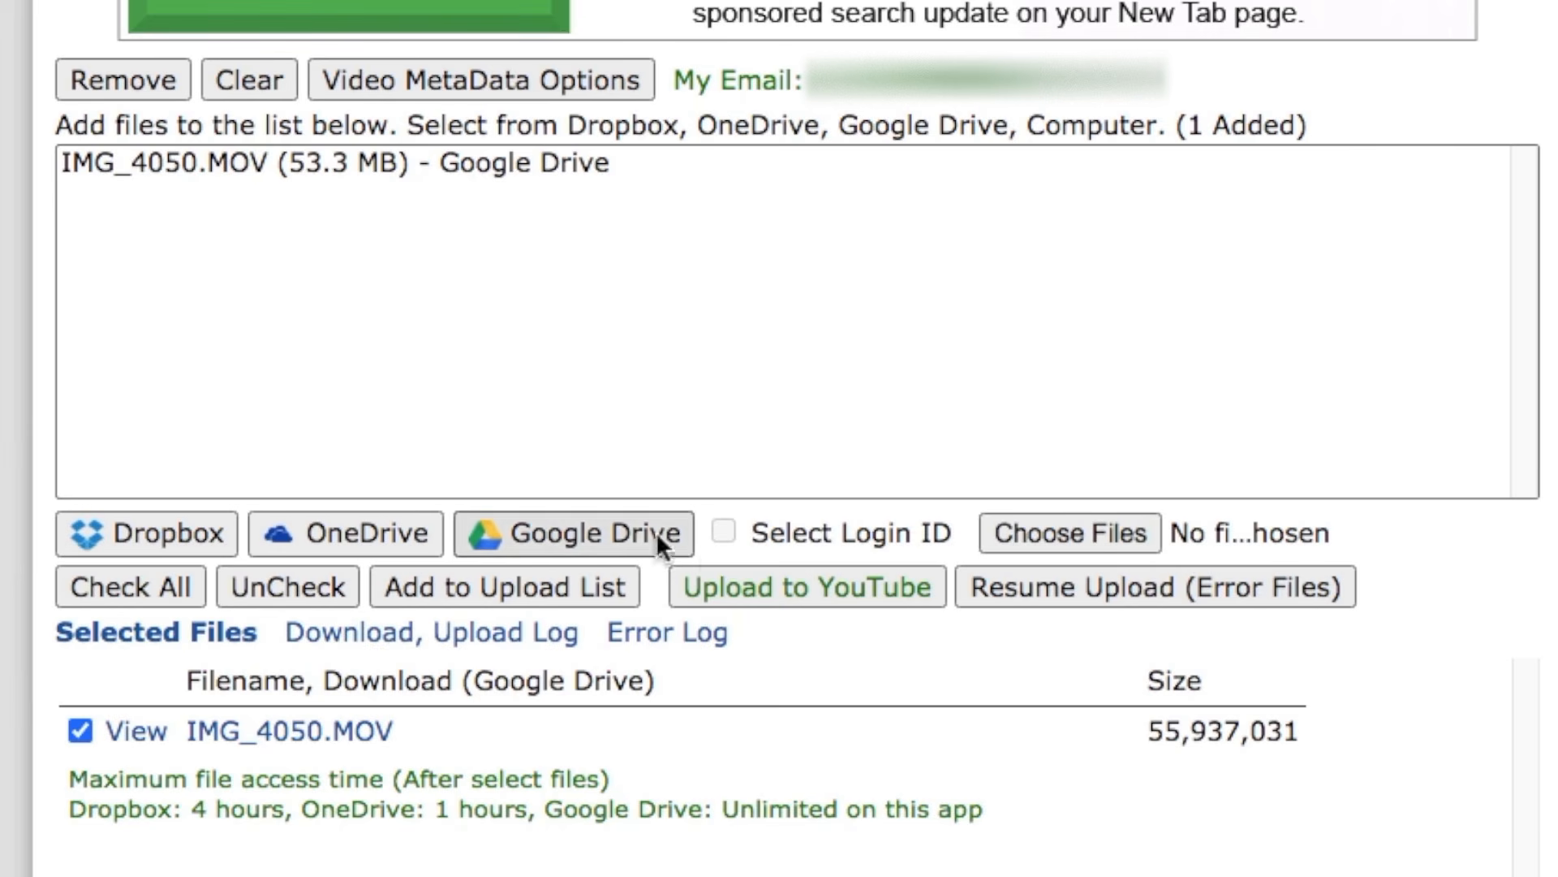
pyautogui.click(823, 583)
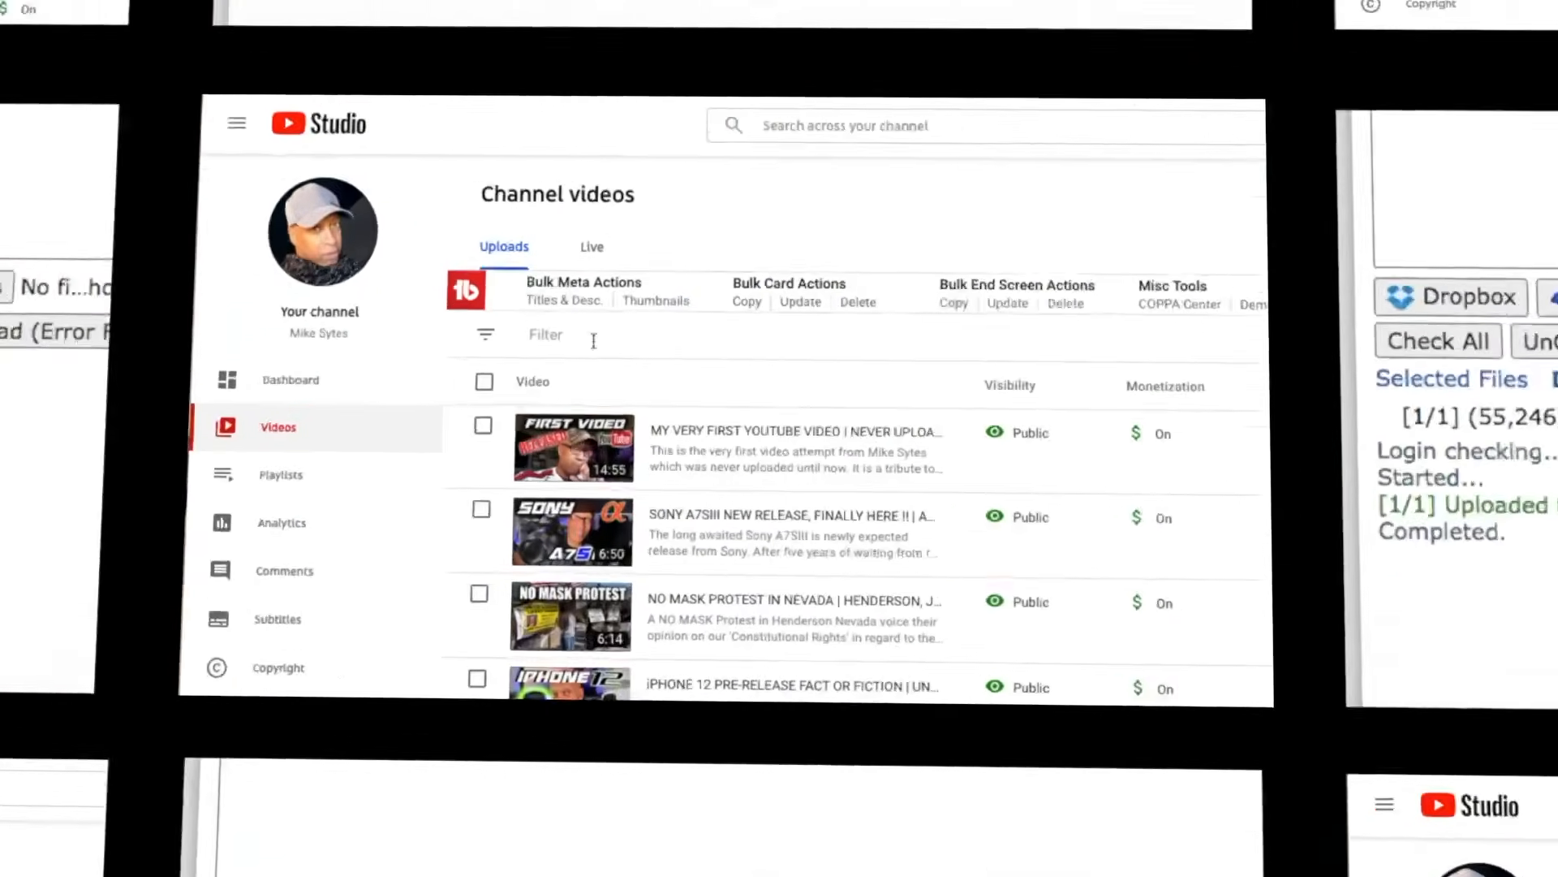
# - Open the details of the uploaded IMG_4050 video in YouTube Studio and set its title to "STARBUCKS WITH" followed by the channel name
pyautogui.scroll(-1, 893, 558)
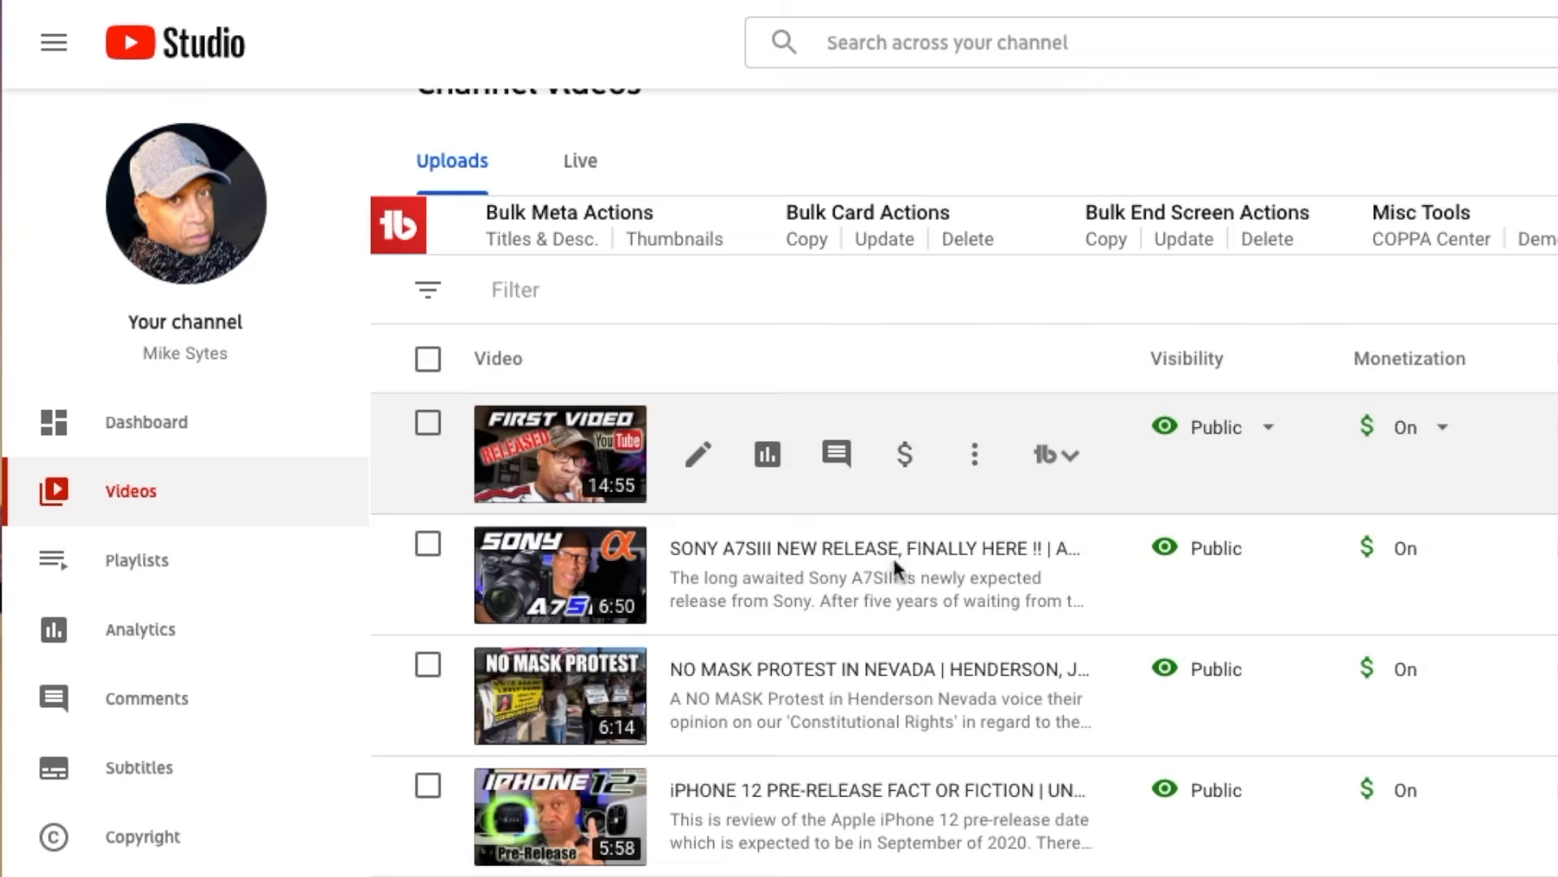
pyautogui.scroll(1, 893, 559)
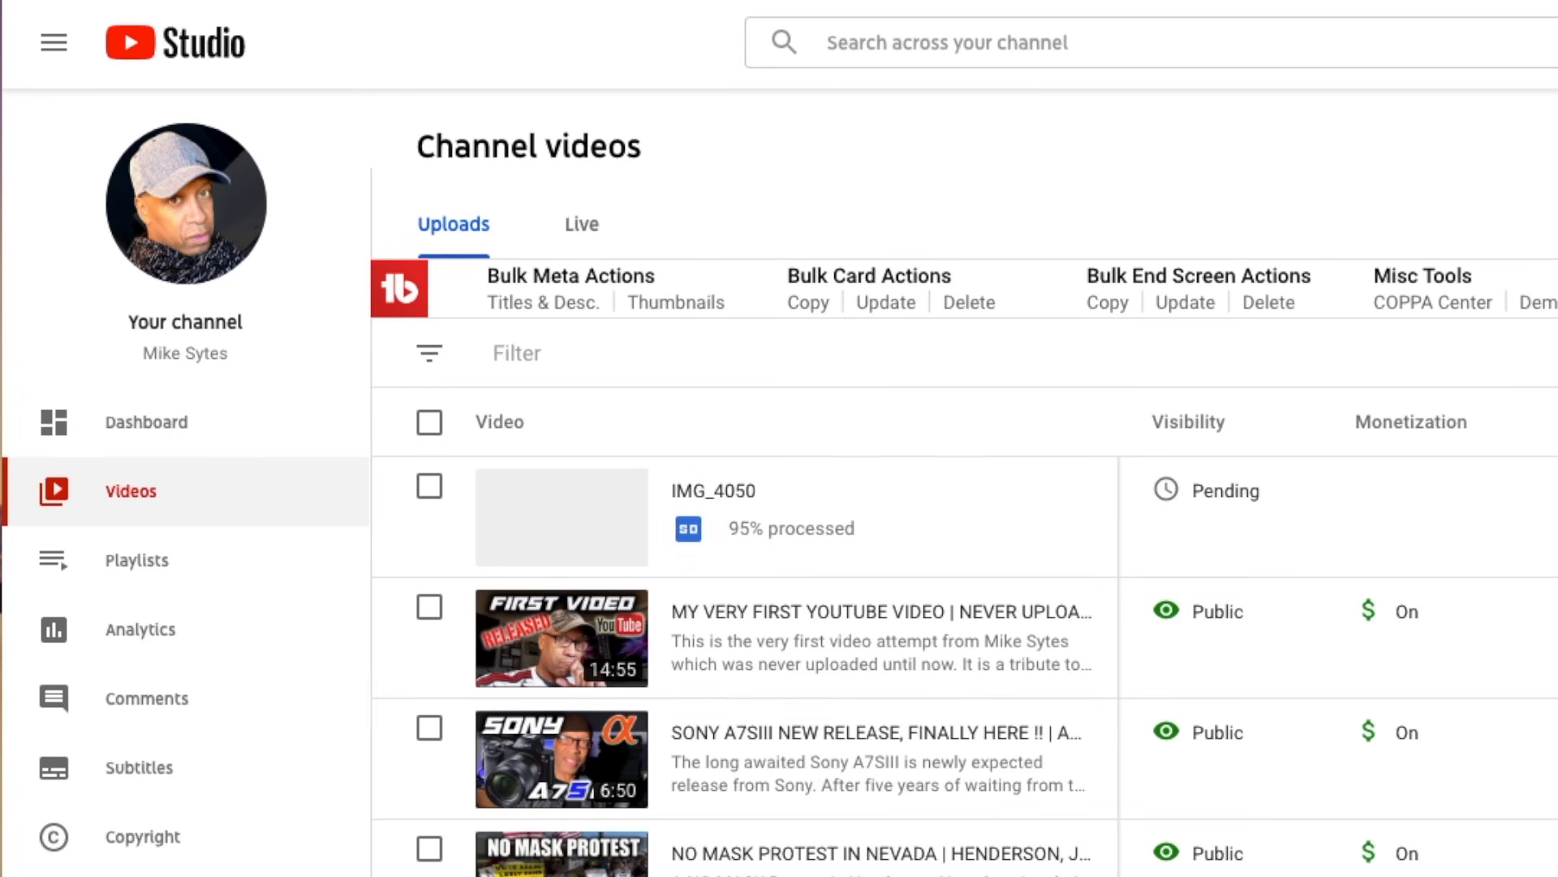
pyautogui.moveTo(727, 501)
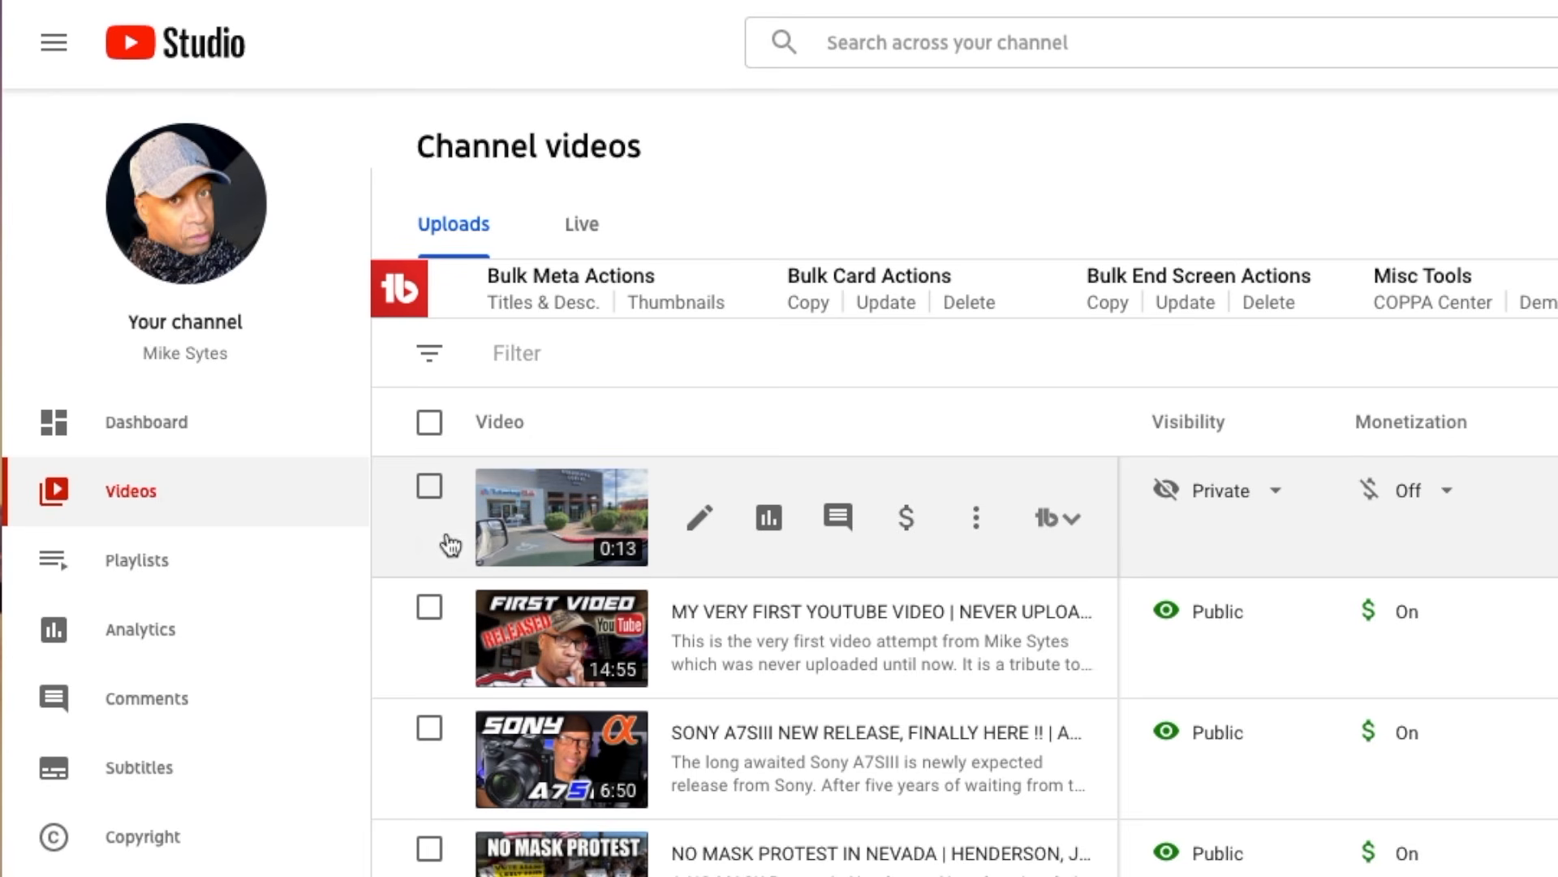
pyautogui.click(566, 528)
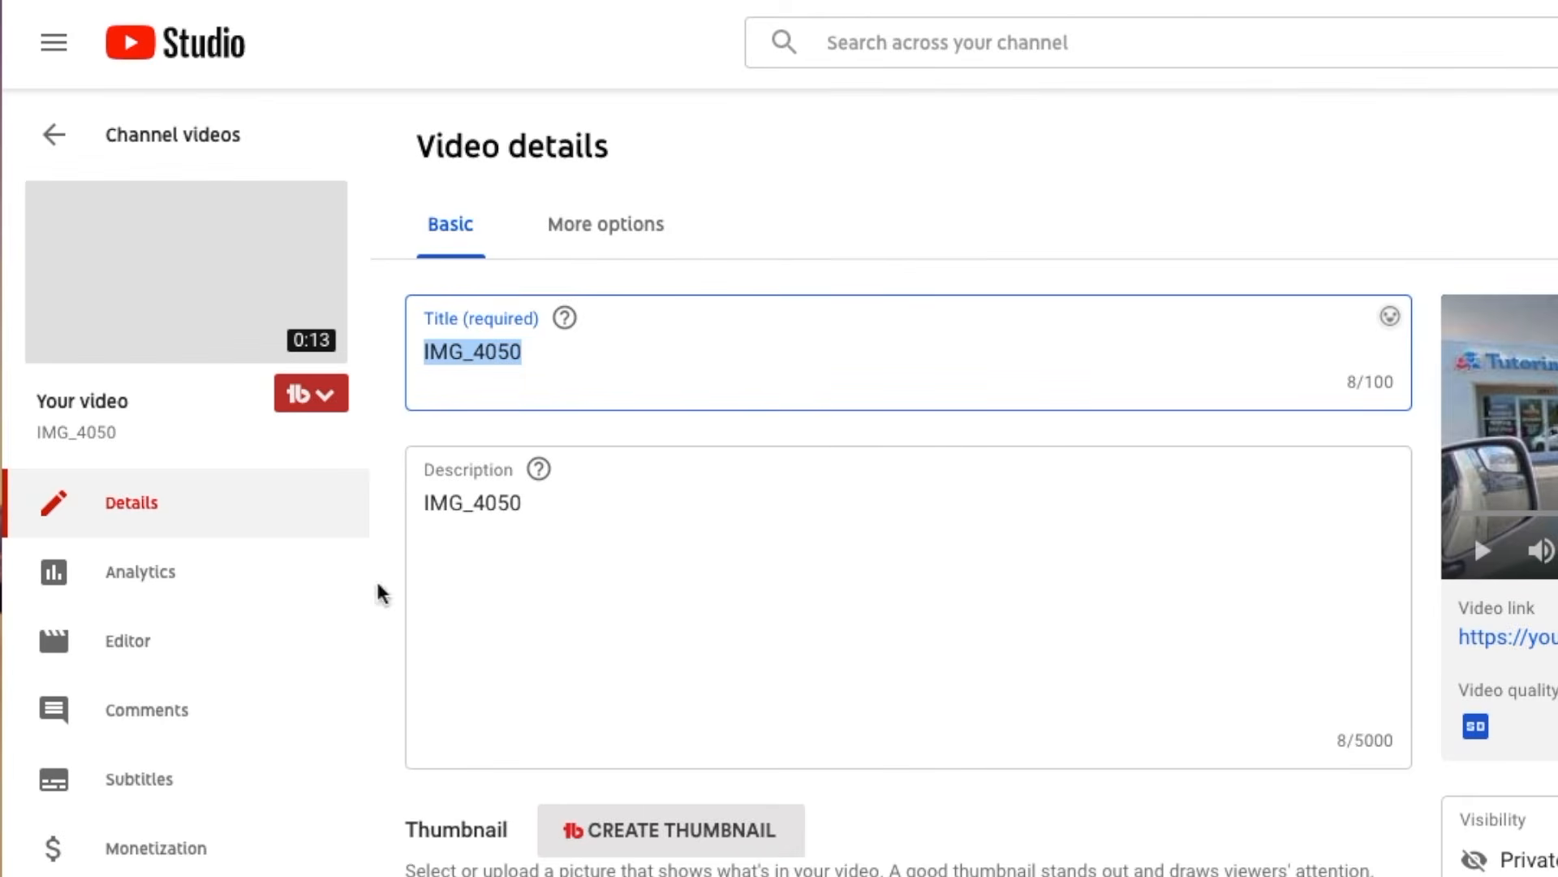
pyautogui.write('STARBUCK')
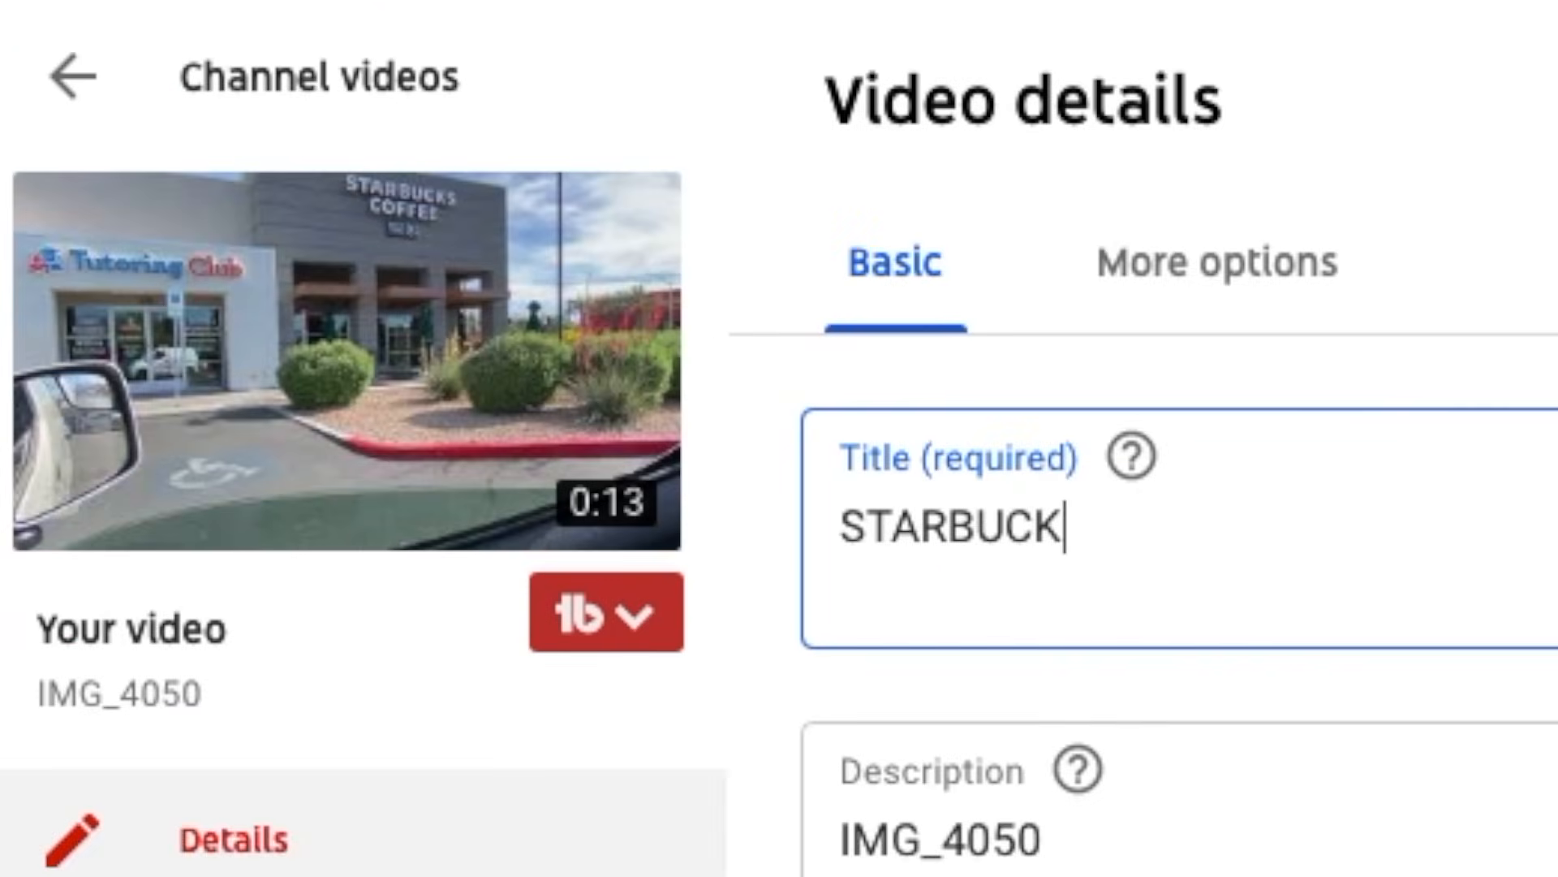
pyautogui.write('S WITH MIKE SYTES')
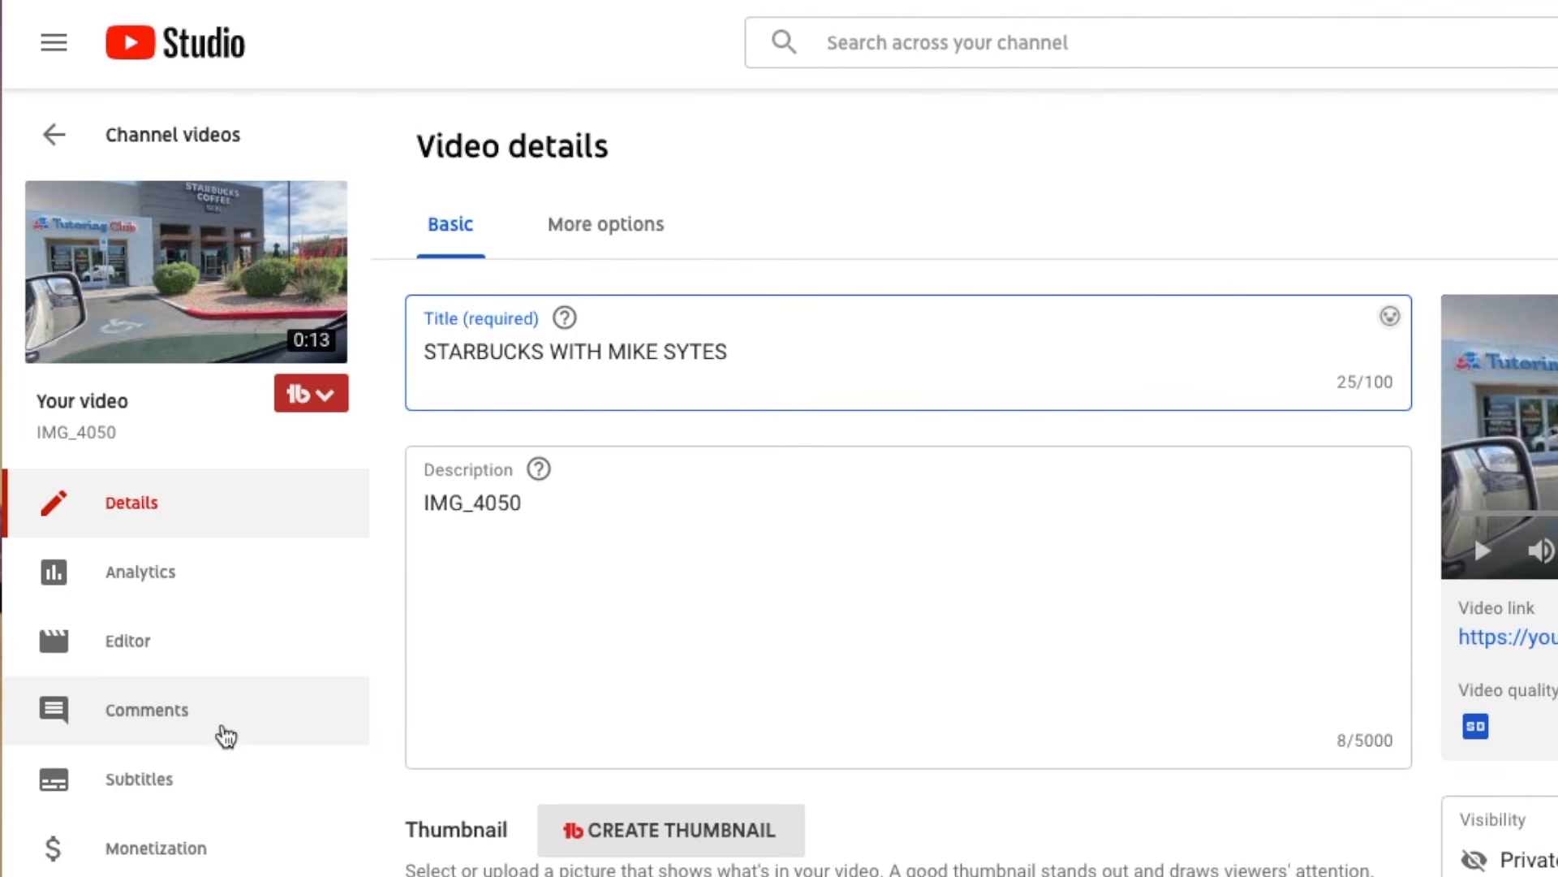
# - Select the video's description text and review the thumbnail and audience settings
pyautogui.moveTo(547, 503); pyautogui.dragTo(317, 536)
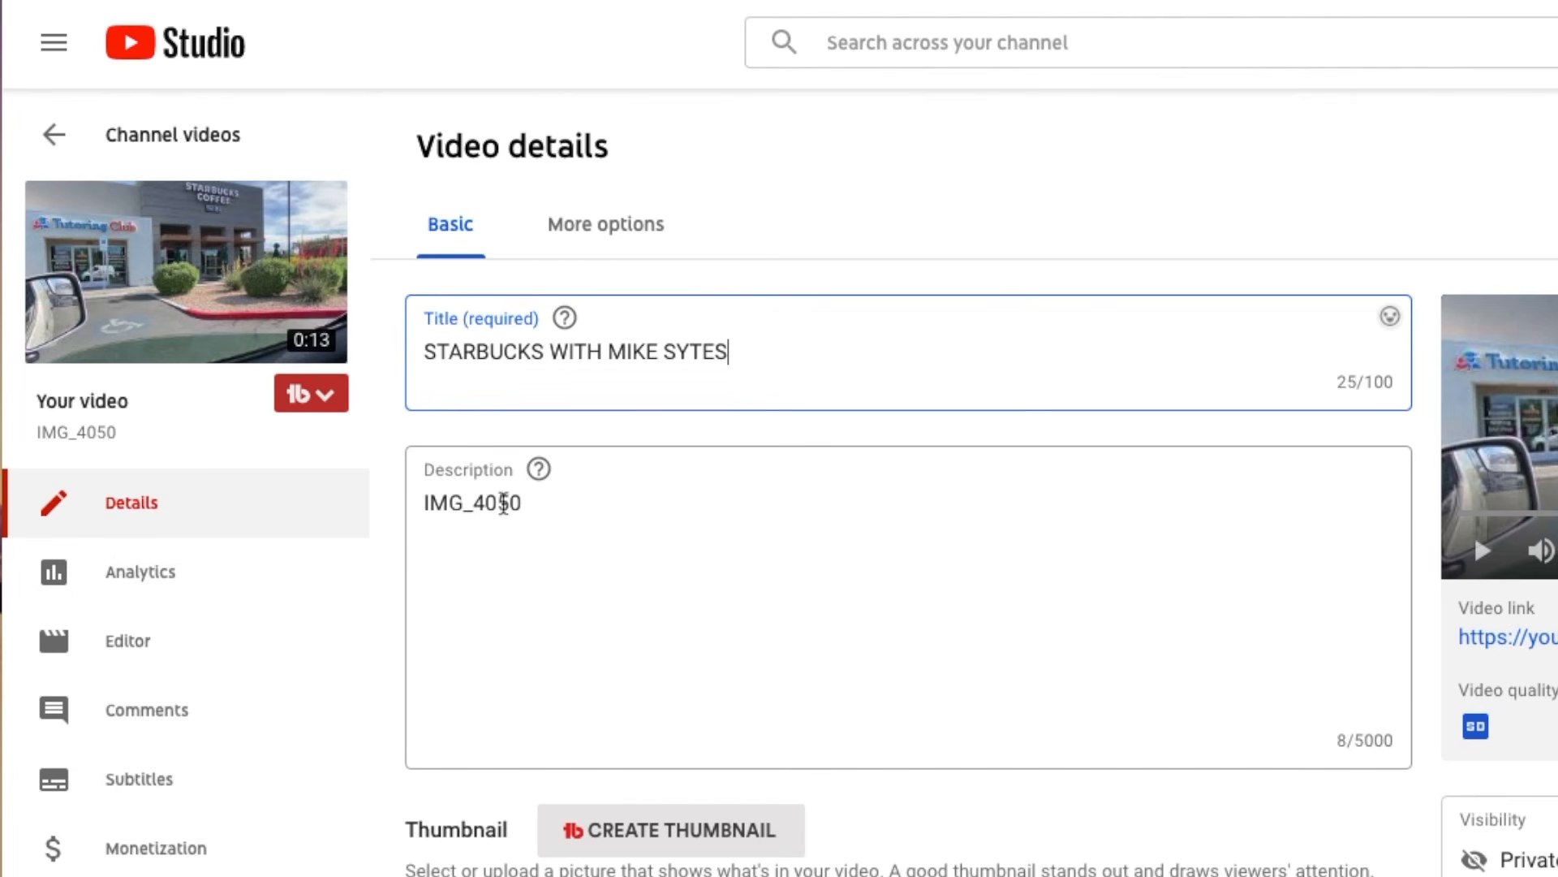
pyautogui.moveTo(528, 497); pyautogui.dragTo(395, 477)
pyautogui.scroll(-10, 535, 748)
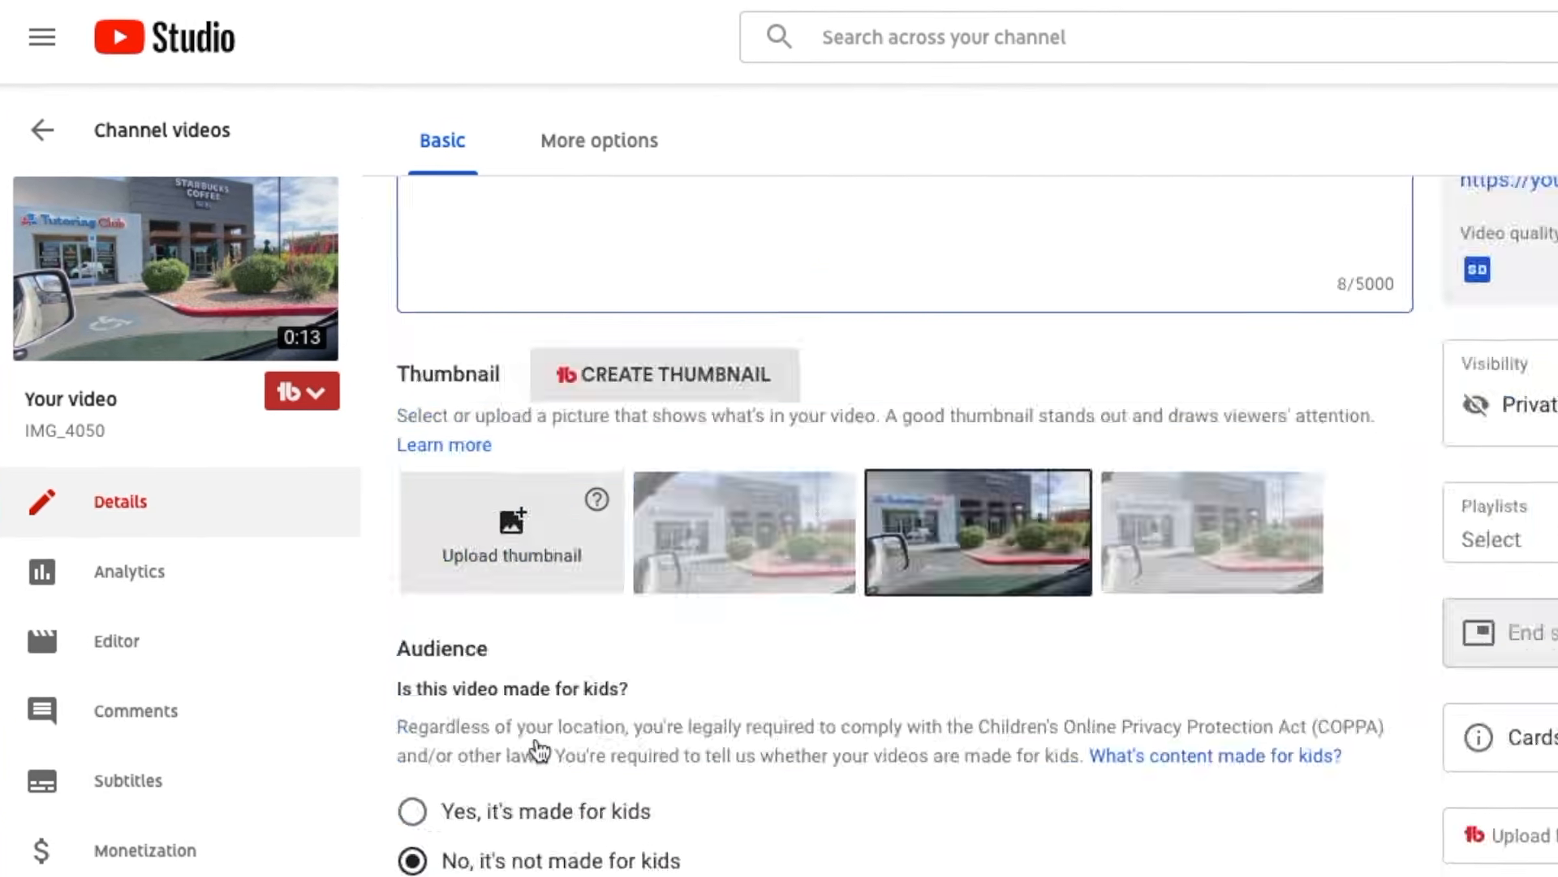